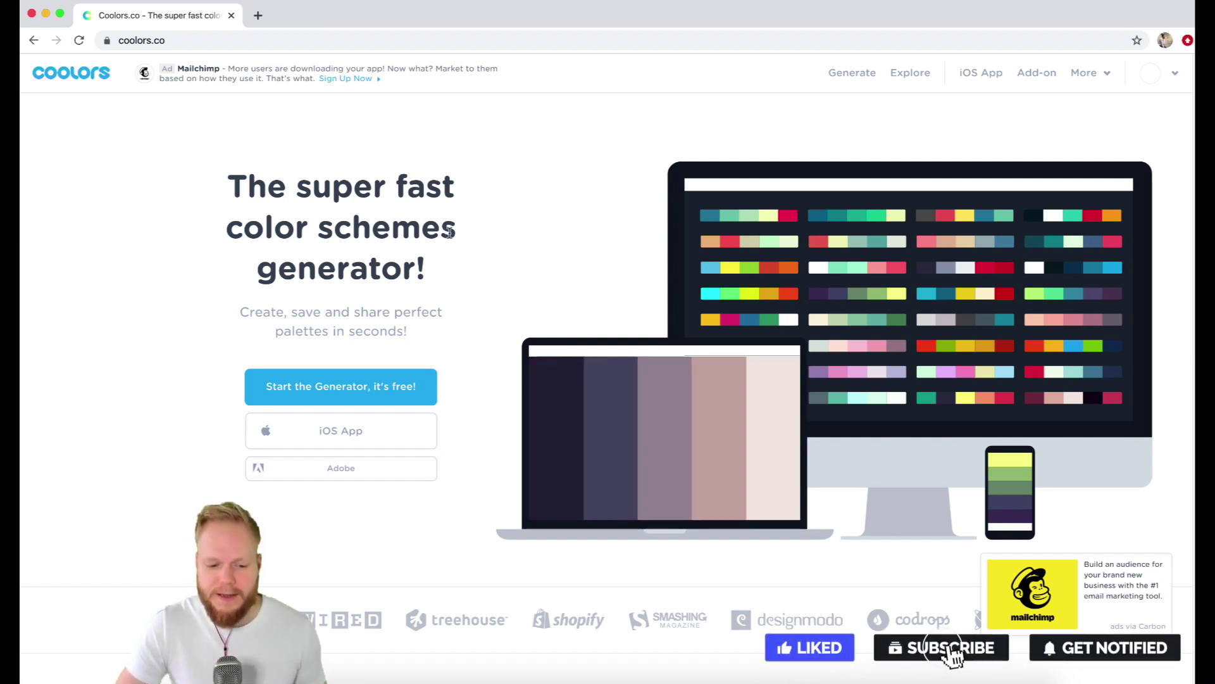
# Step: Generate palettes until black, Dodger Blue, white, Tuscany and Dust Storm appear, then lock Dodger Blue
pyautogui.click(124, 38)
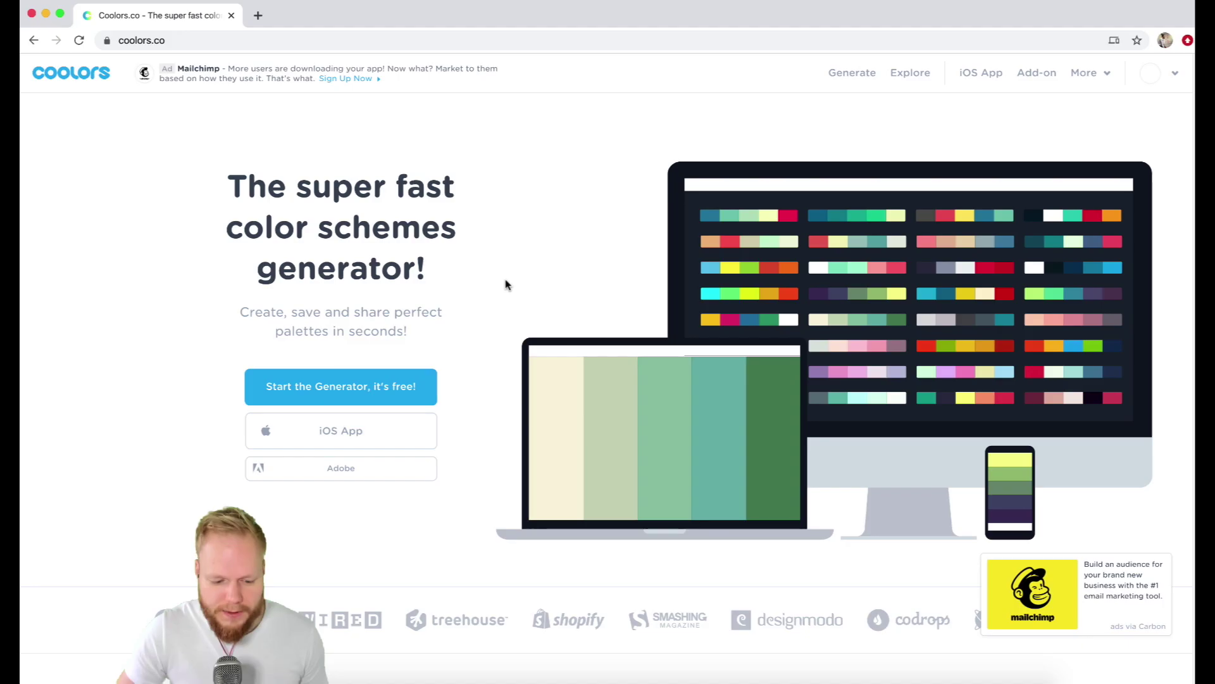
pyautogui.click(392, 384)
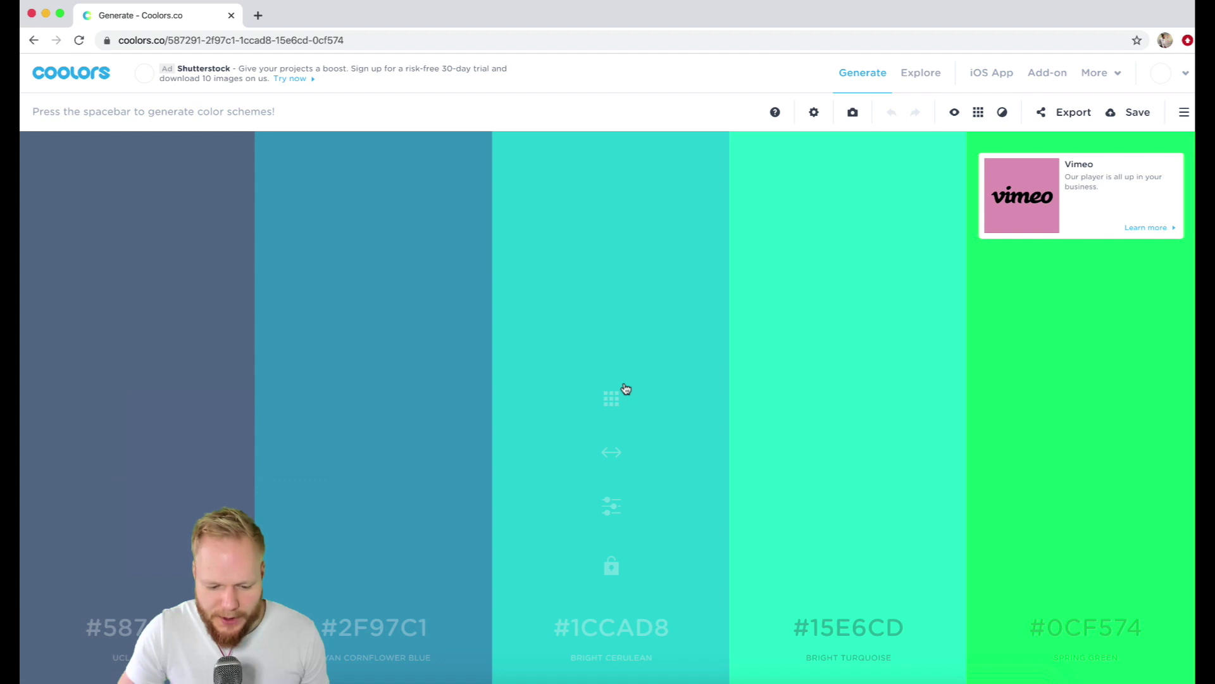
pyautogui.press('space')
pyautogui.press('space')
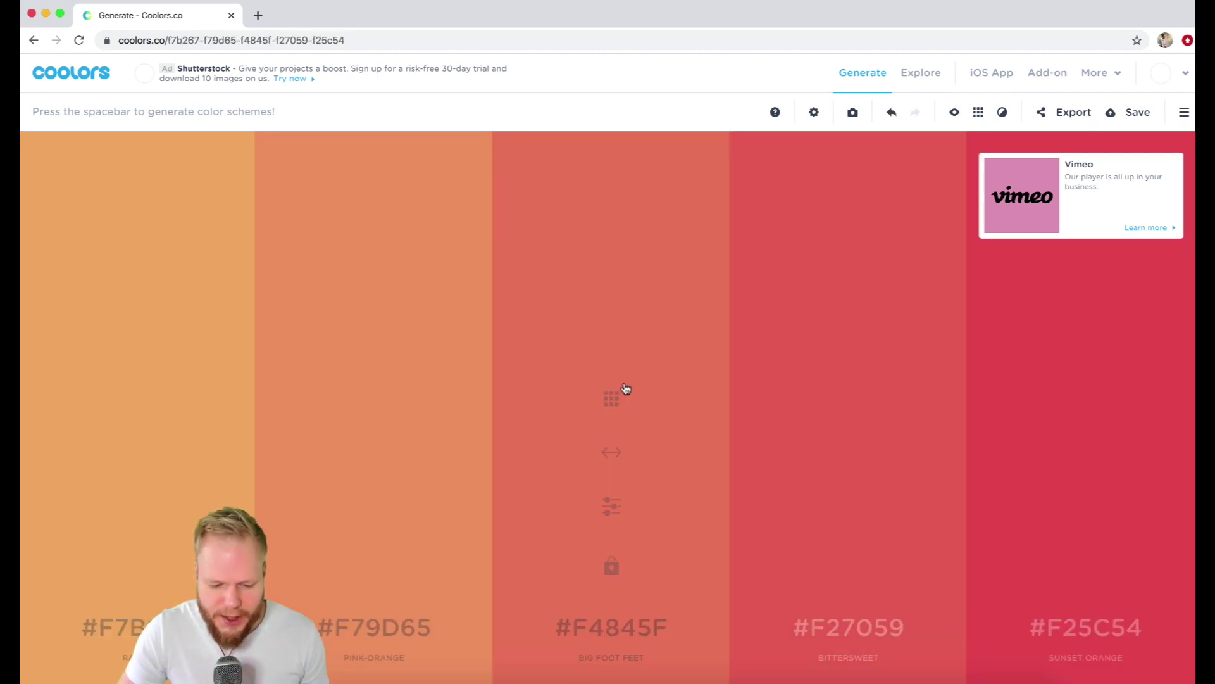
pyautogui.press('space')
pyautogui.press('space')
pyautogui.press('space')
pyautogui.press('space')
pyautogui.press('space')
pyautogui.press('space')
pyautogui.press('space')
pyautogui.press('space')
pyautogui.press('space')
pyautogui.press('space')
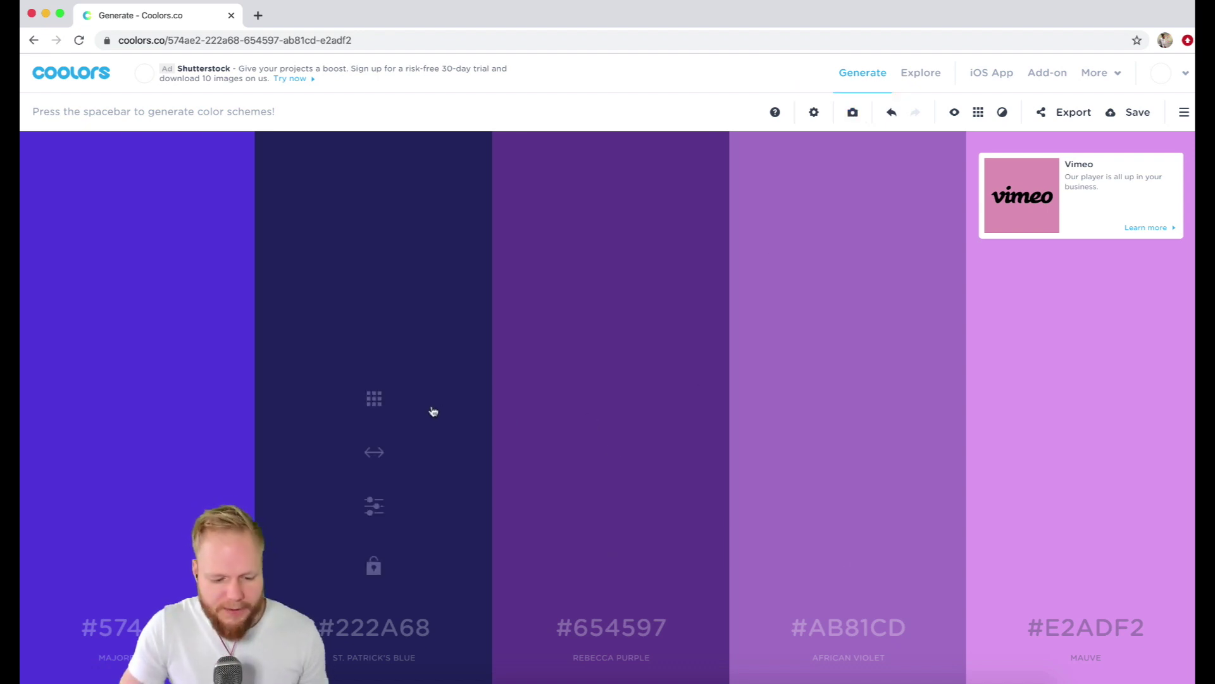
pyautogui.press('space')
pyautogui.press('space')
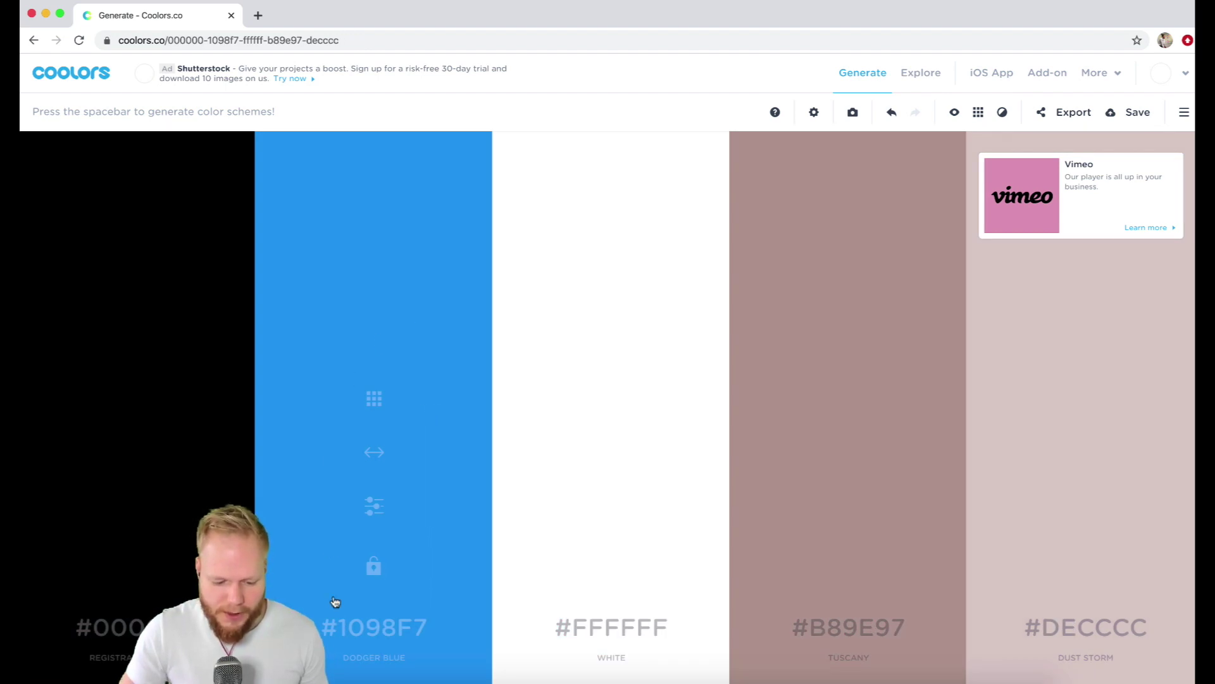
pyautogui.click(374, 570)
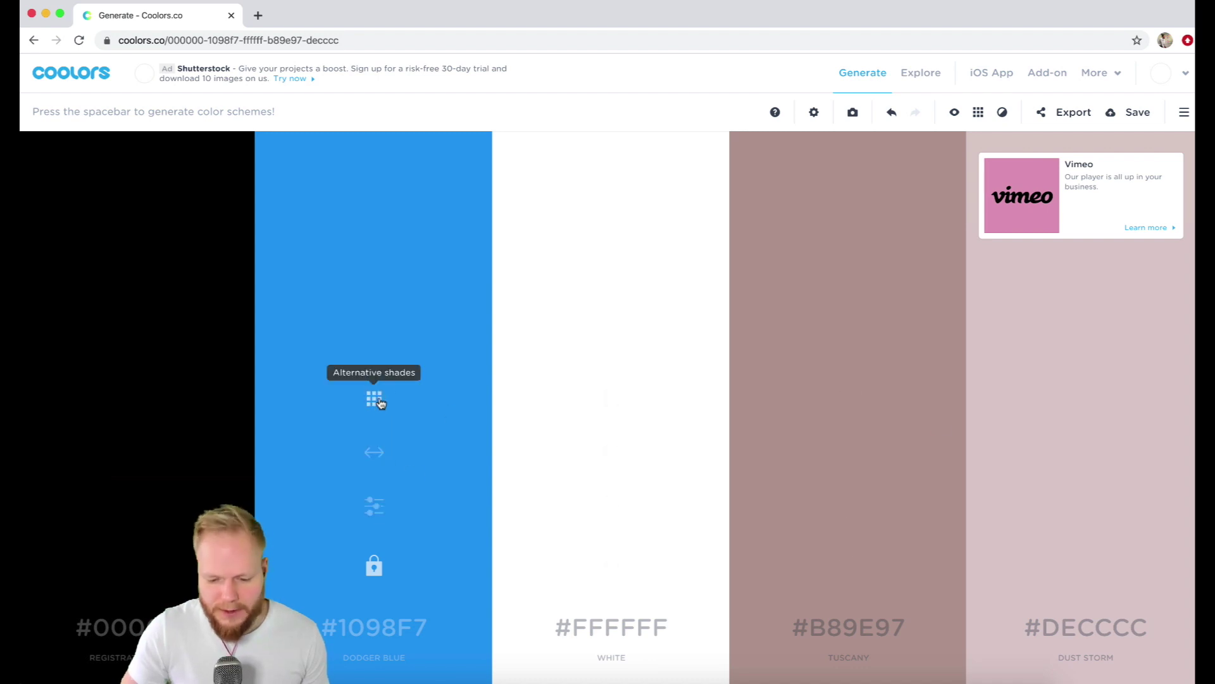
# Step: Move Dodger Blue to the first slot and preview its shades, keeping #1098F7
pyautogui.moveTo(467, 451); pyautogui.dragTo(212, 423)
pyautogui.moveTo(374, 451)
pyautogui.mouseDown()
pyautogui.moveTo(174, 452)
pyautogui.moveTo(171, 510)
pyautogui.moveTo(130, 399)
pyautogui.mouseUp()
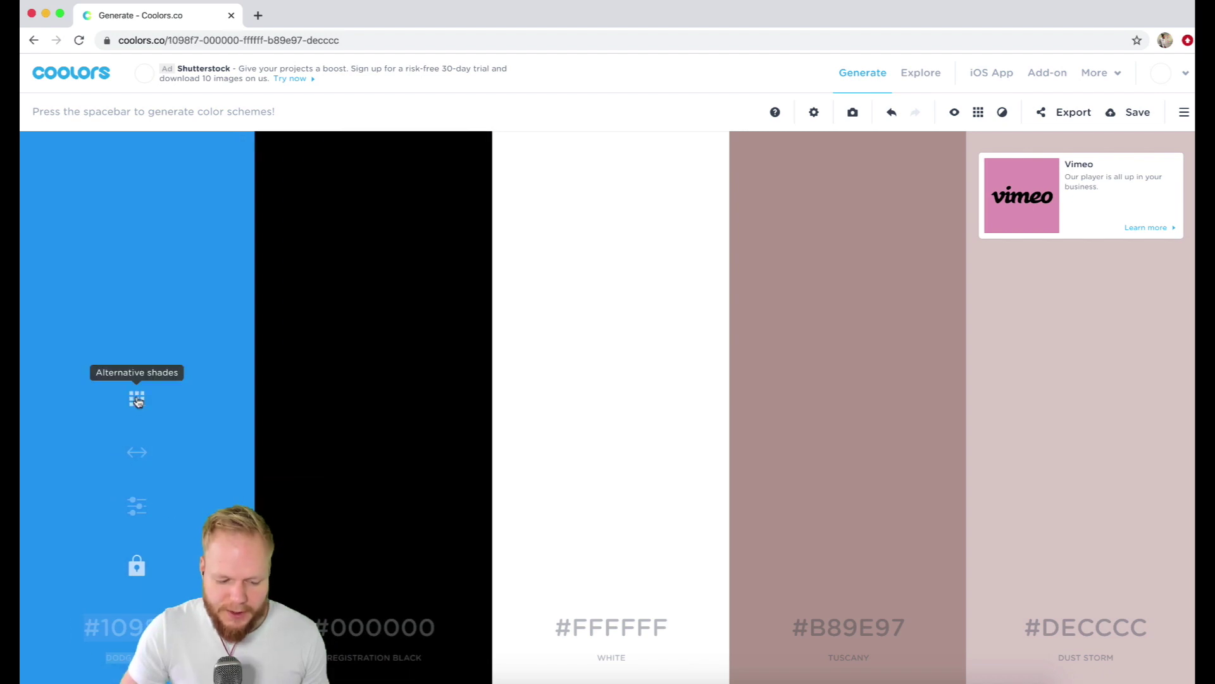
pyautogui.click(137, 399)
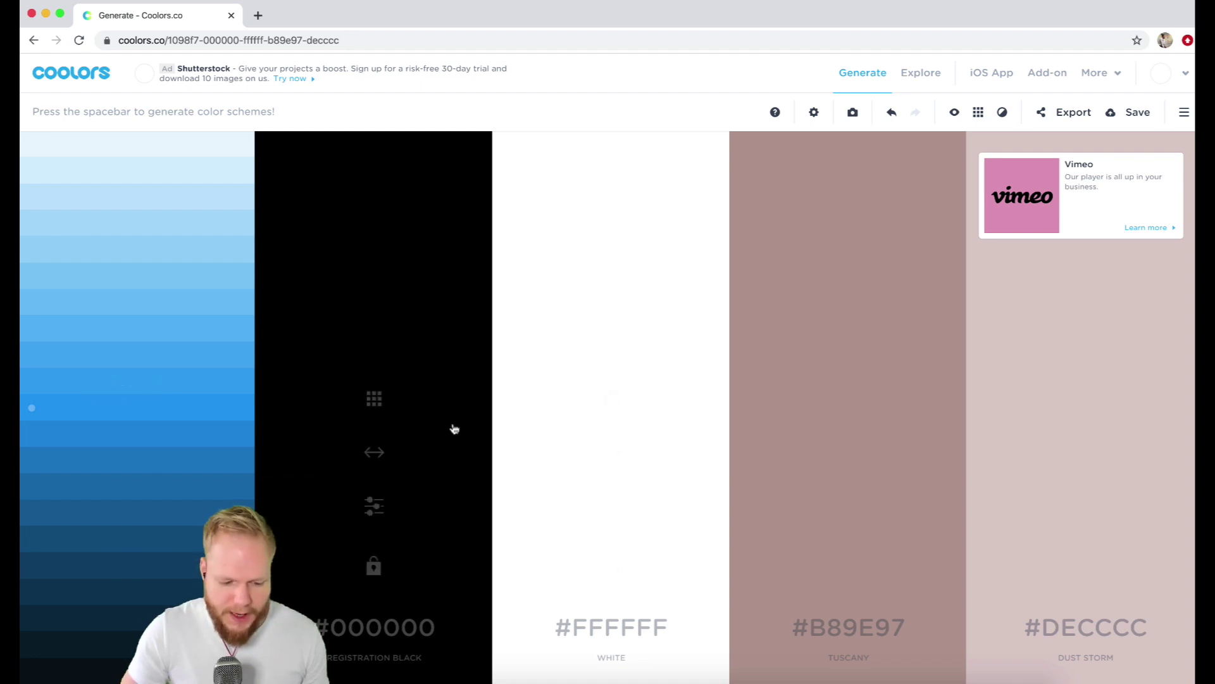
pyautogui.press('space')
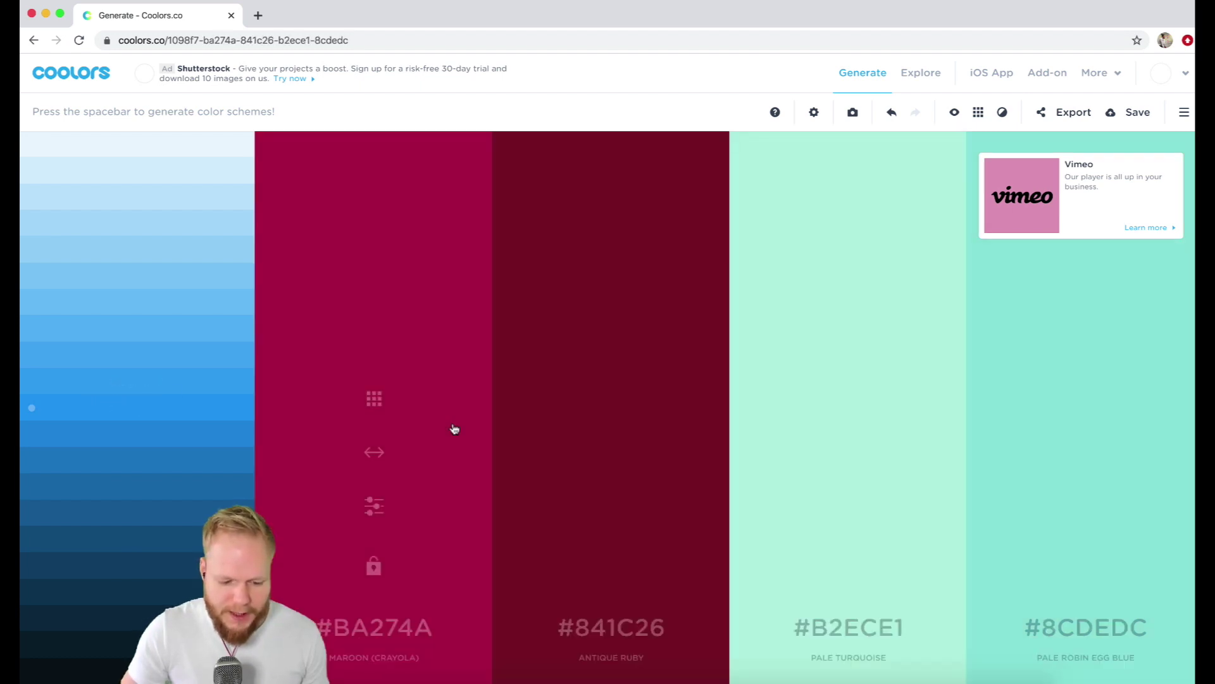
pyautogui.click(40, 415)
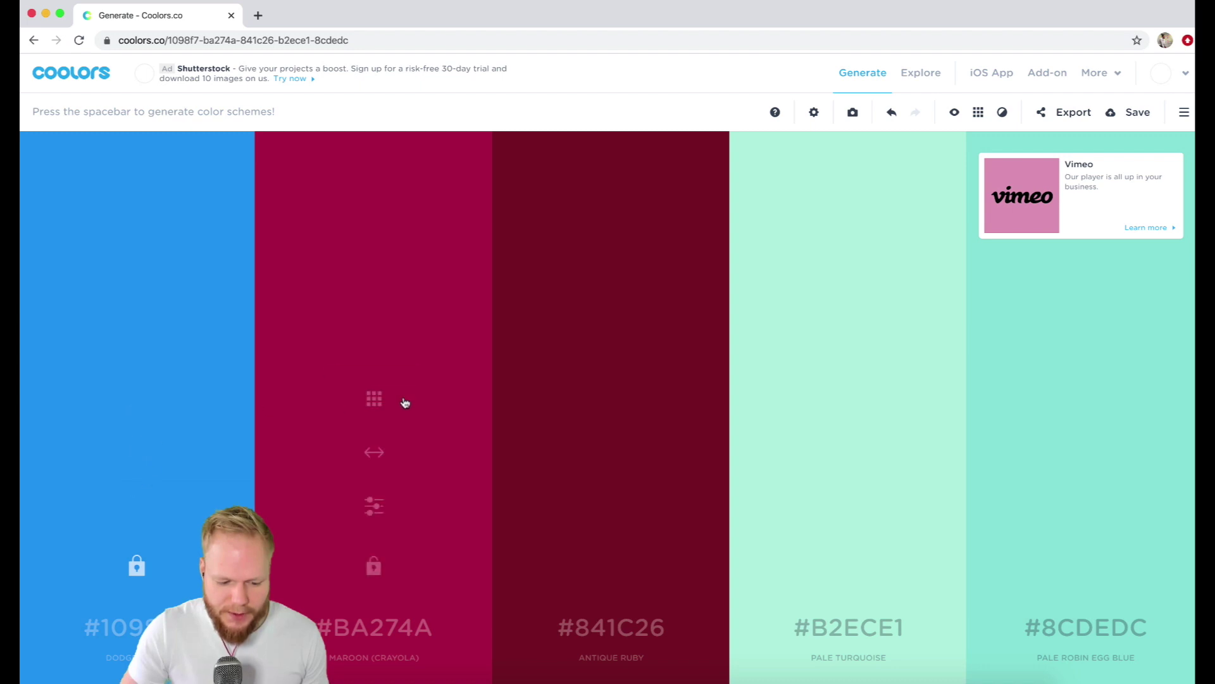
# Step: Lock Pink Lavender #CFB3CD and regenerate the rest to #DBF9F4, #E6FDFF and #D9D7DD
pyautogui.press('space')
pyautogui.press('space')
pyautogui.press('space')
pyautogui.press('space')
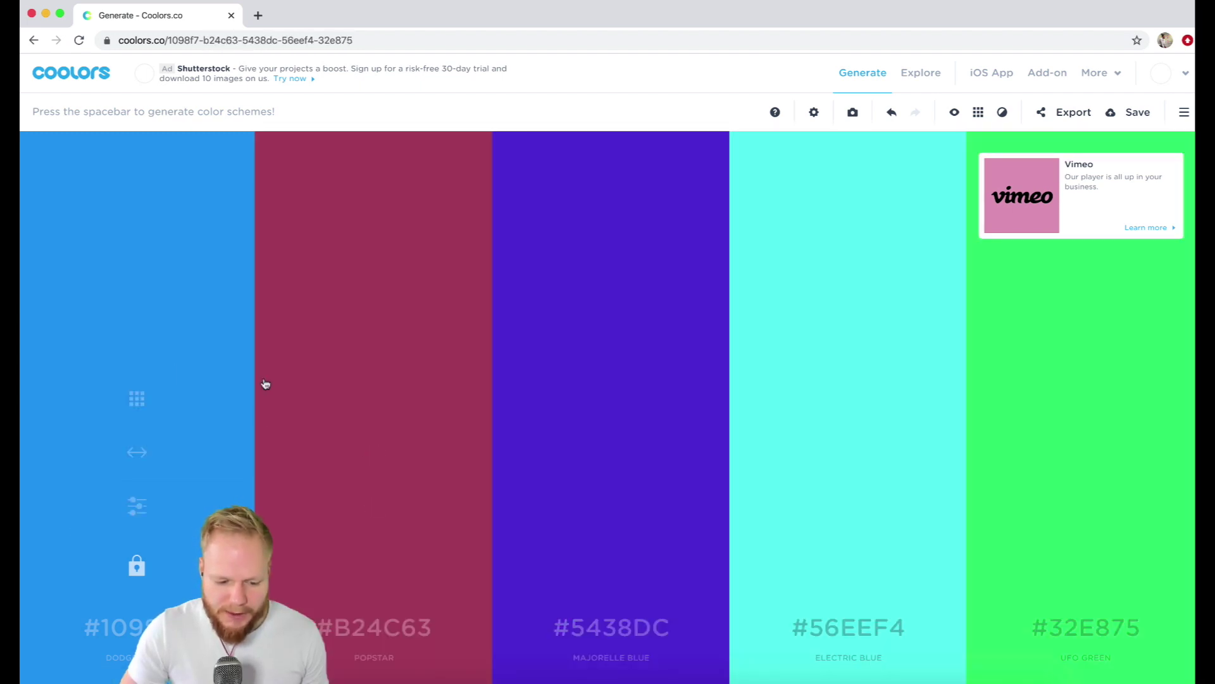
pyautogui.press('space')
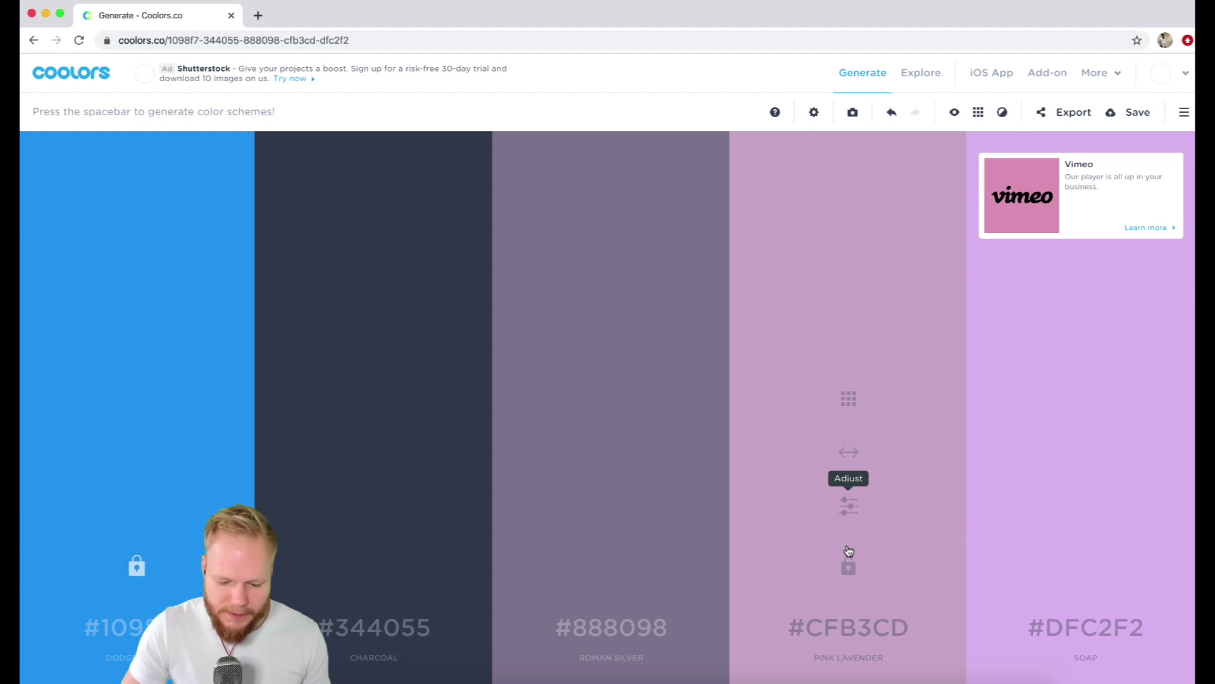
pyautogui.click(848, 565)
pyautogui.press('space')
pyautogui.press('space')
pyautogui.press('space')
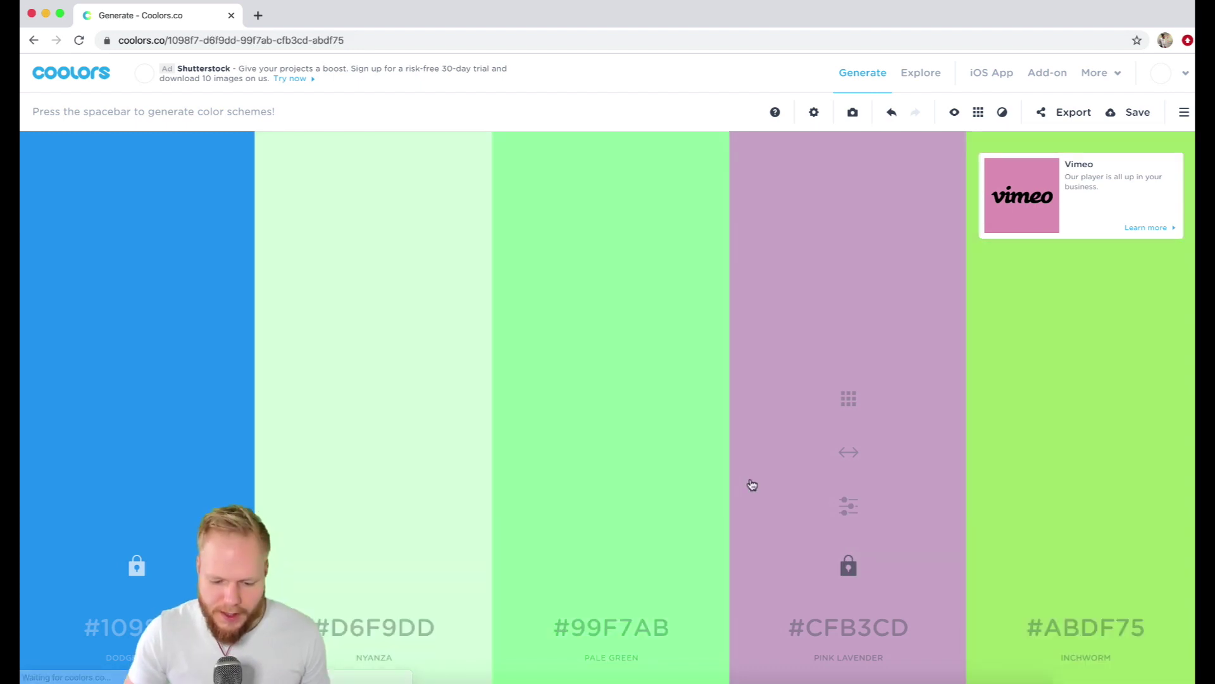
pyautogui.press('space')
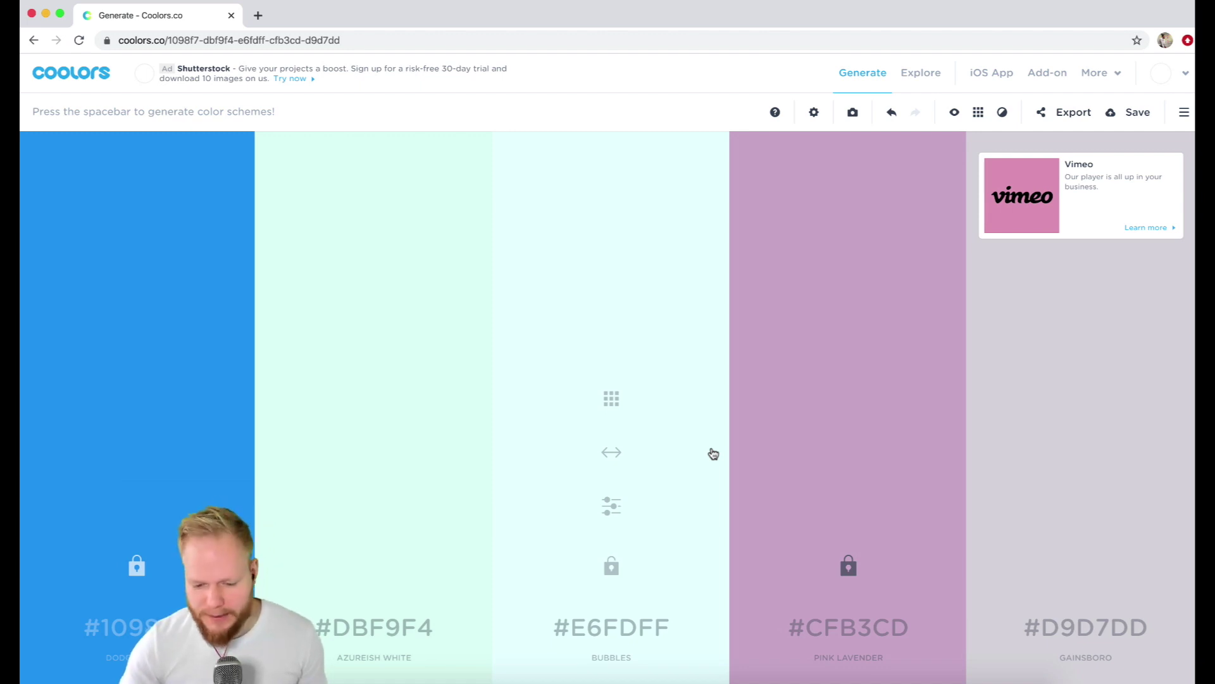
pyautogui.click(137, 505)
pyautogui.click(194, 369)
# Step: Shift the first colour's hue to turquoise #0EF3F7 and lock it
pyautogui.moveTo(194, 369); pyautogui.dragTo(206, 368)
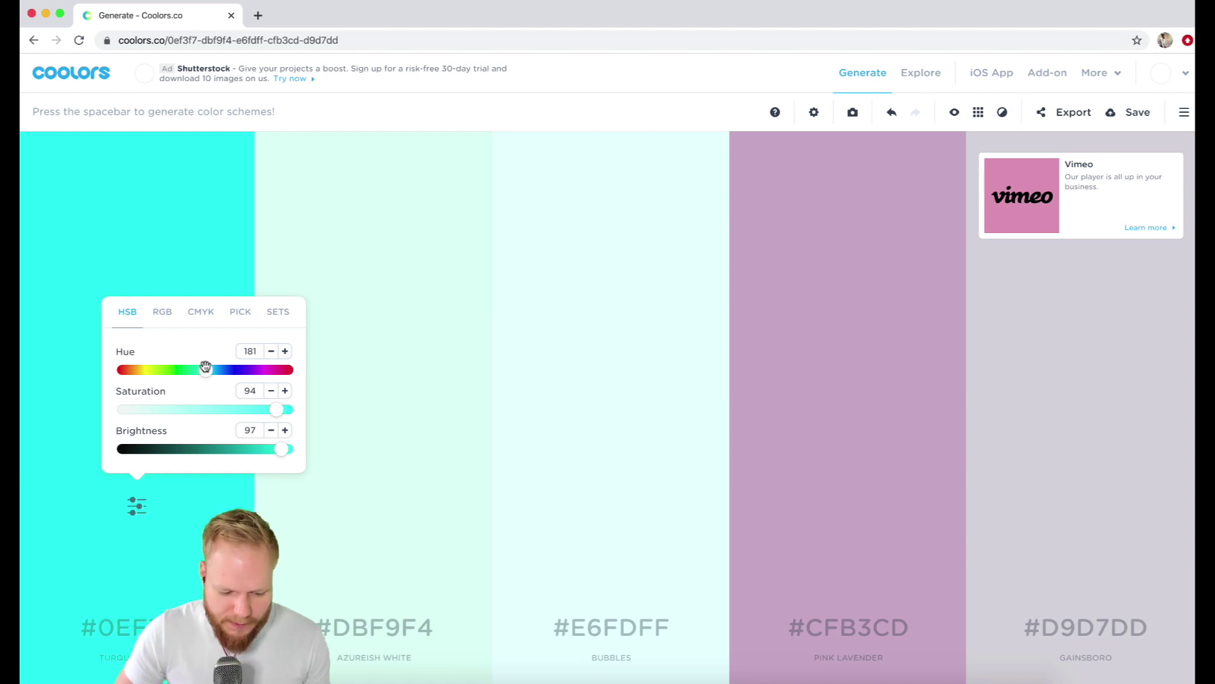
pyautogui.click(135, 505)
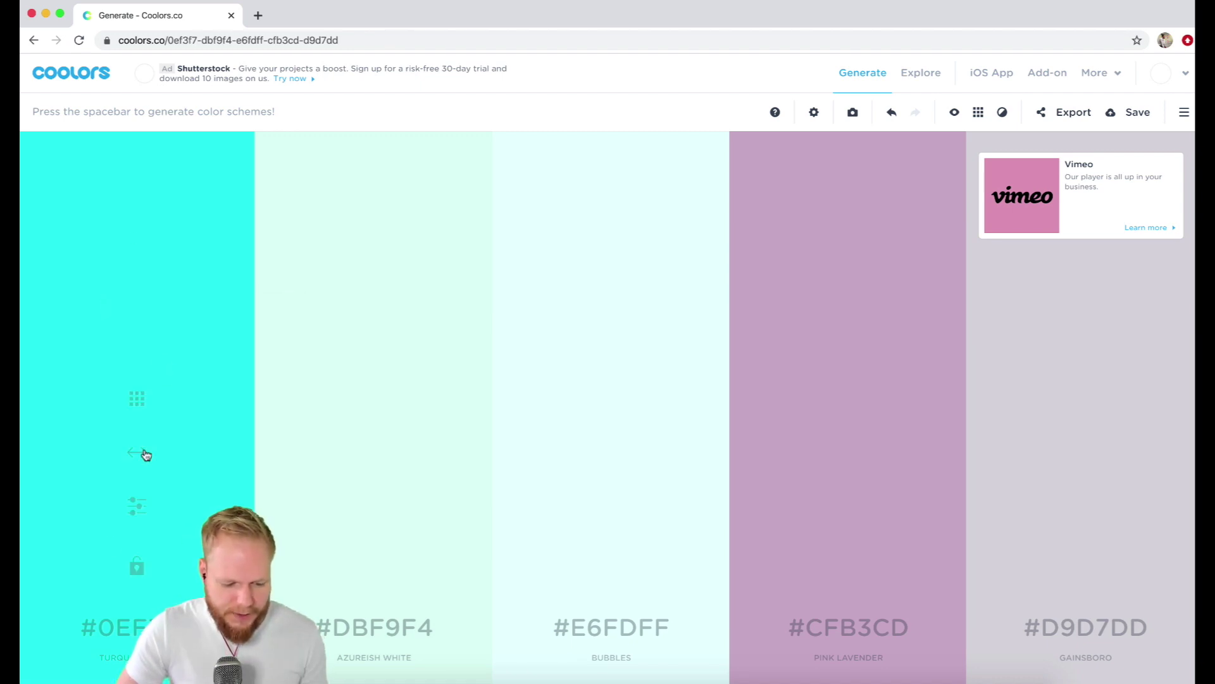
pyautogui.click(137, 565)
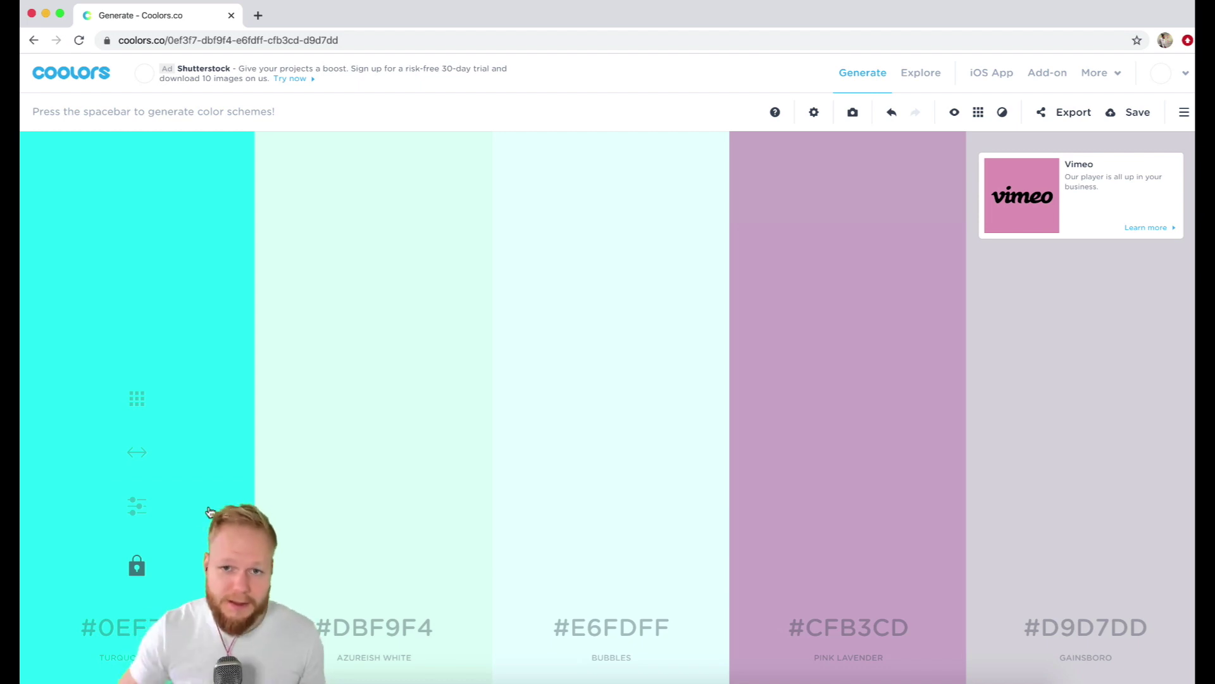
# Step: Regenerate the unlocked colours into teal shades #07BEB8, #68D8D6, #9CEAEF and #C4FFF9
pyautogui.press('space')
pyautogui.press('space')
pyautogui.press('space')
pyautogui.press('space')
pyautogui.press('space')
pyautogui.press('space')
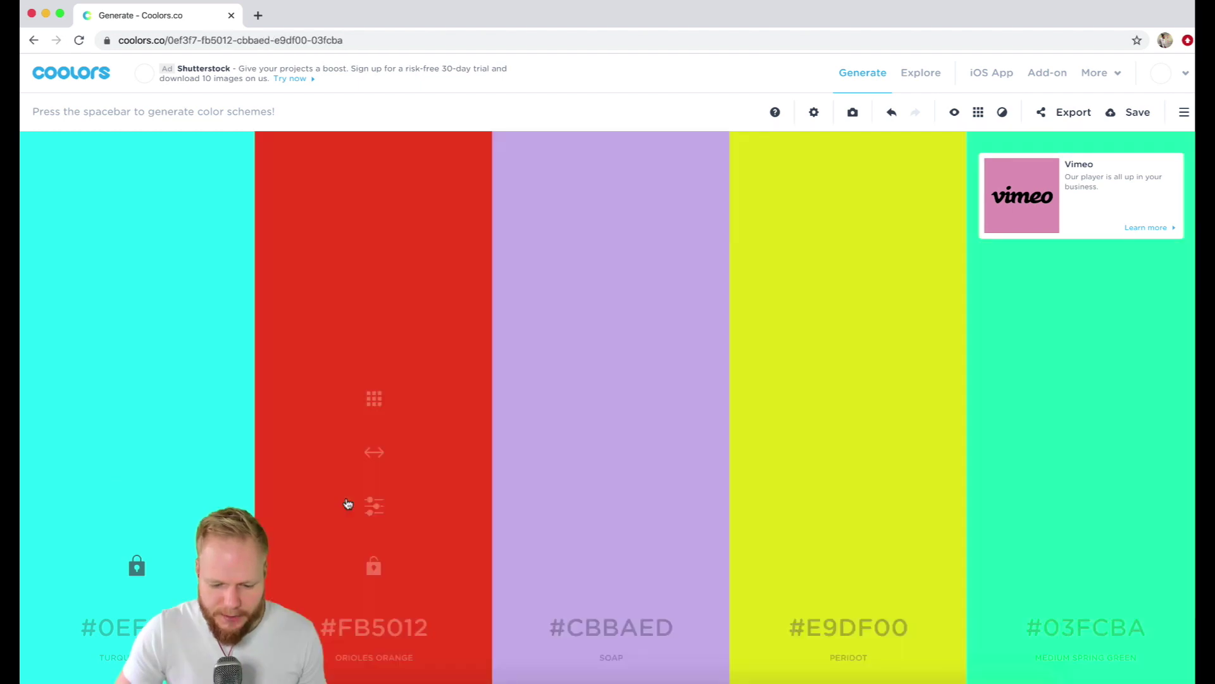
pyautogui.press('space')
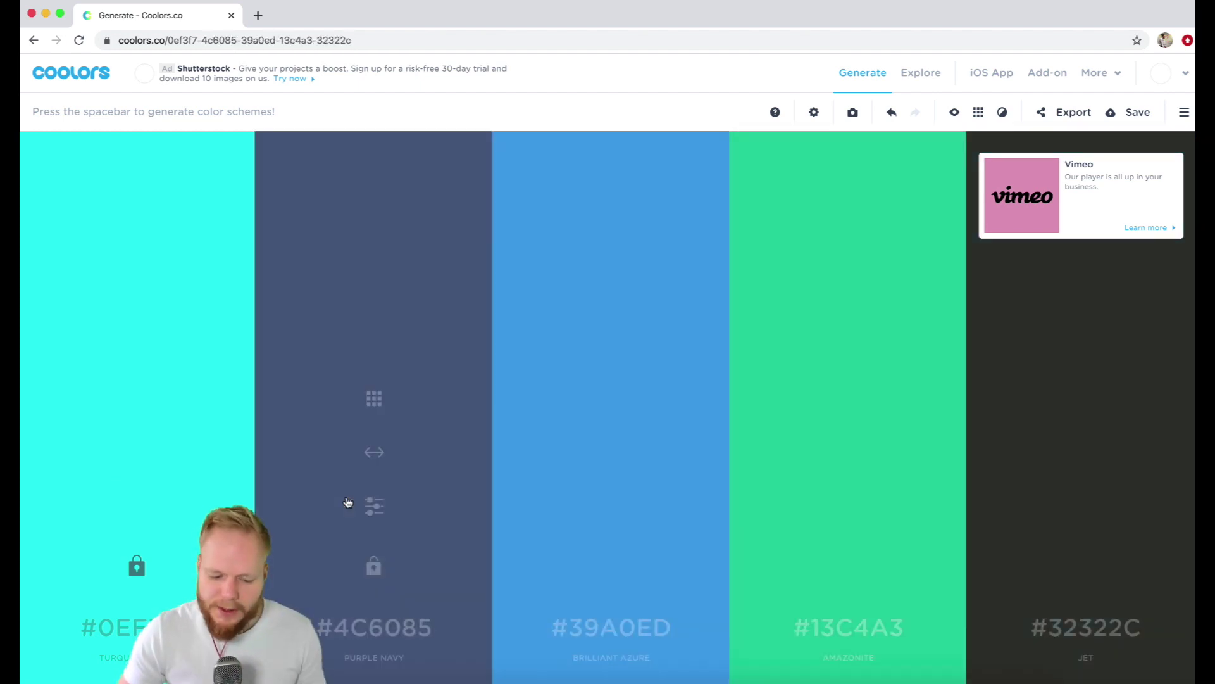
pyautogui.press('space')
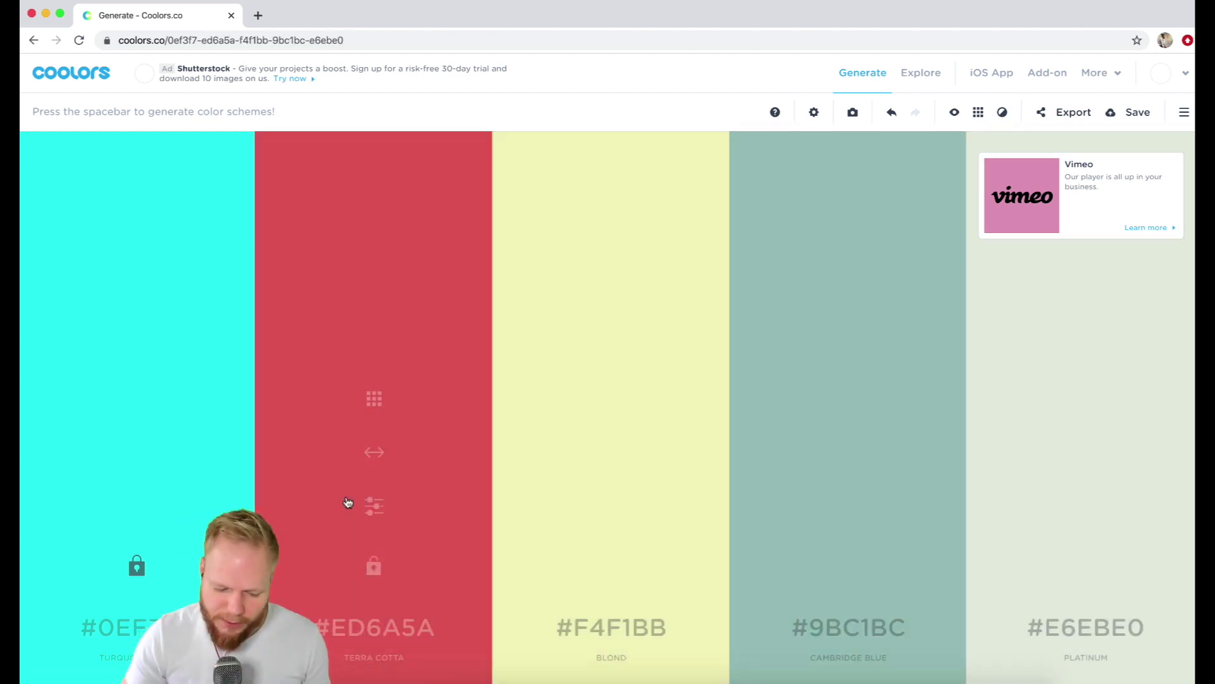
pyautogui.press('space')
pyautogui.press('space')
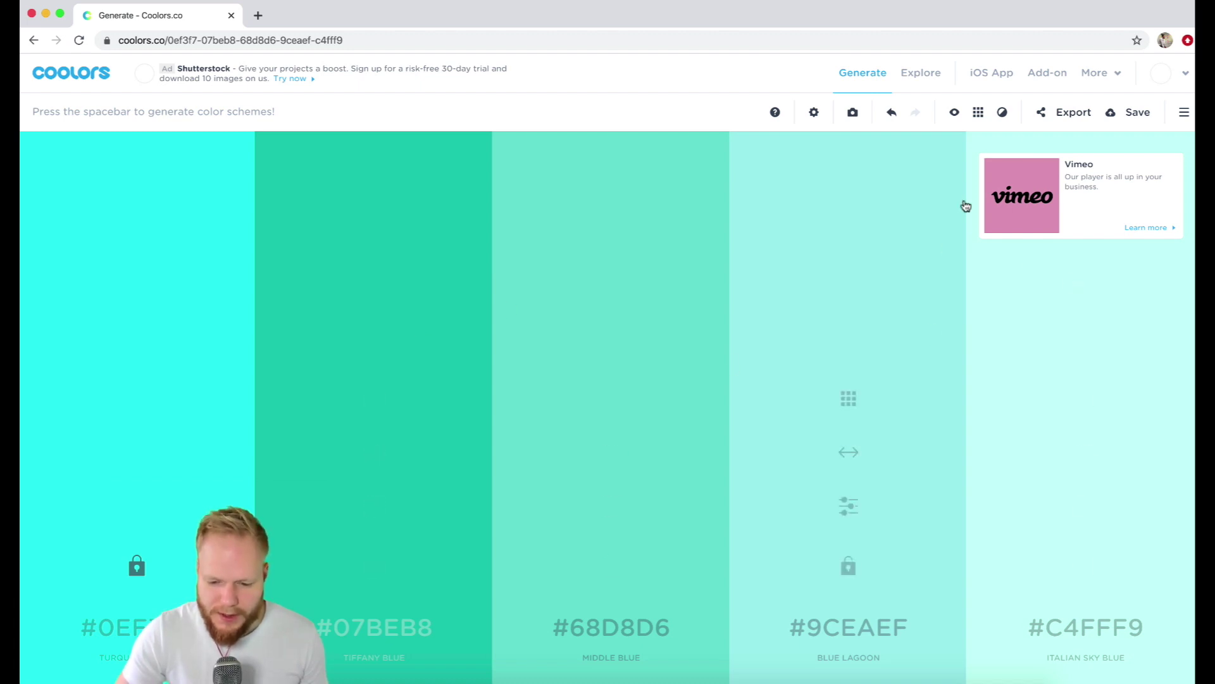
# Step: Save the palette as 'Teal monochromes' and show the saved-palettes list
pyautogui.click(1129, 121)
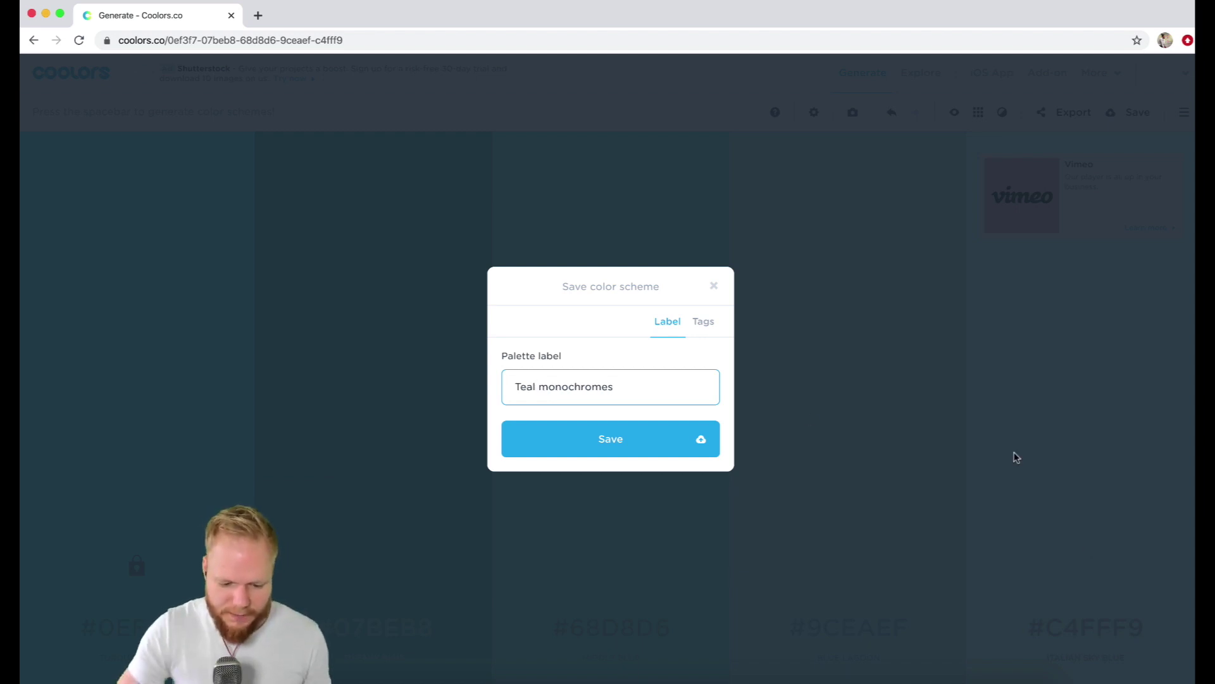
pyautogui.click(606, 443)
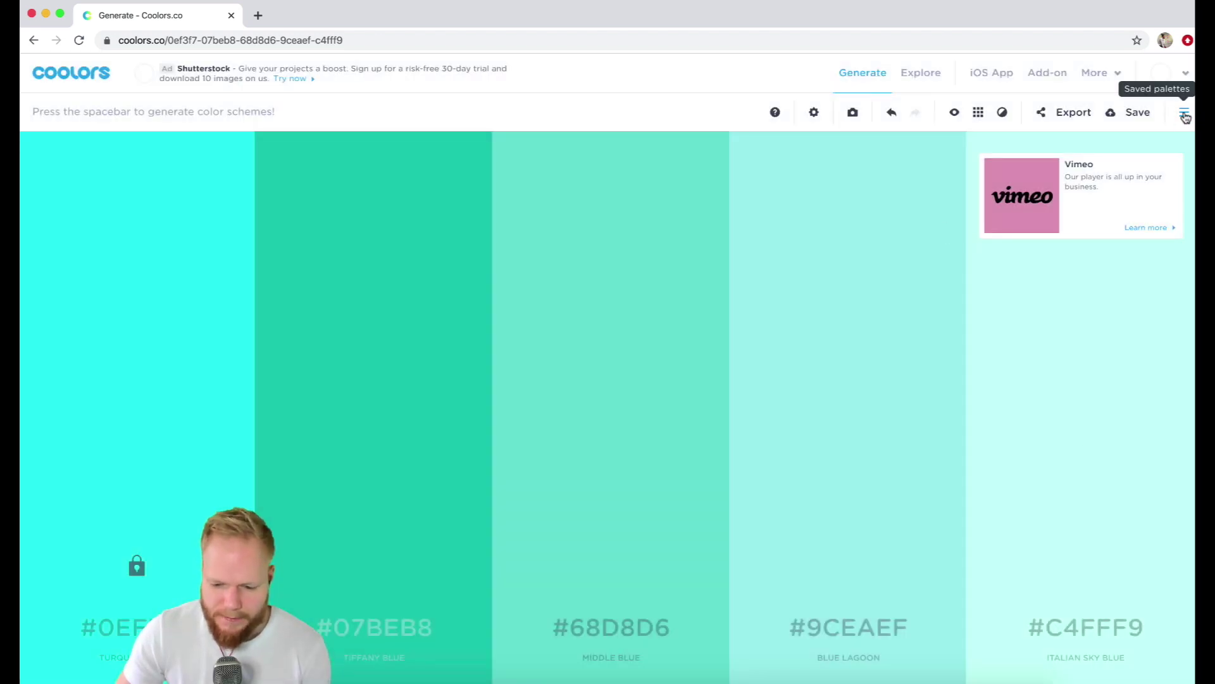
pyautogui.click(1183, 112)
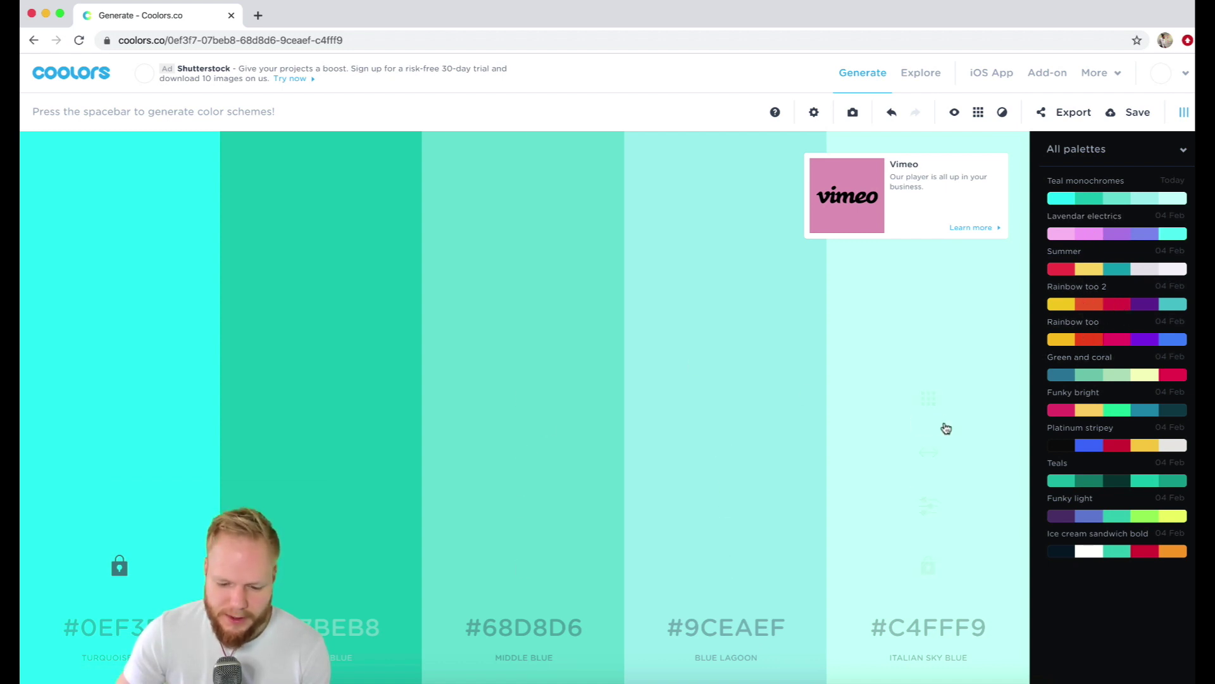
# Step: Load the saved palettes Teals, Teal monochromes, Rainbow too, Rainbow too 2, Green and coral, Funky bright
pyautogui.click(1115, 485)
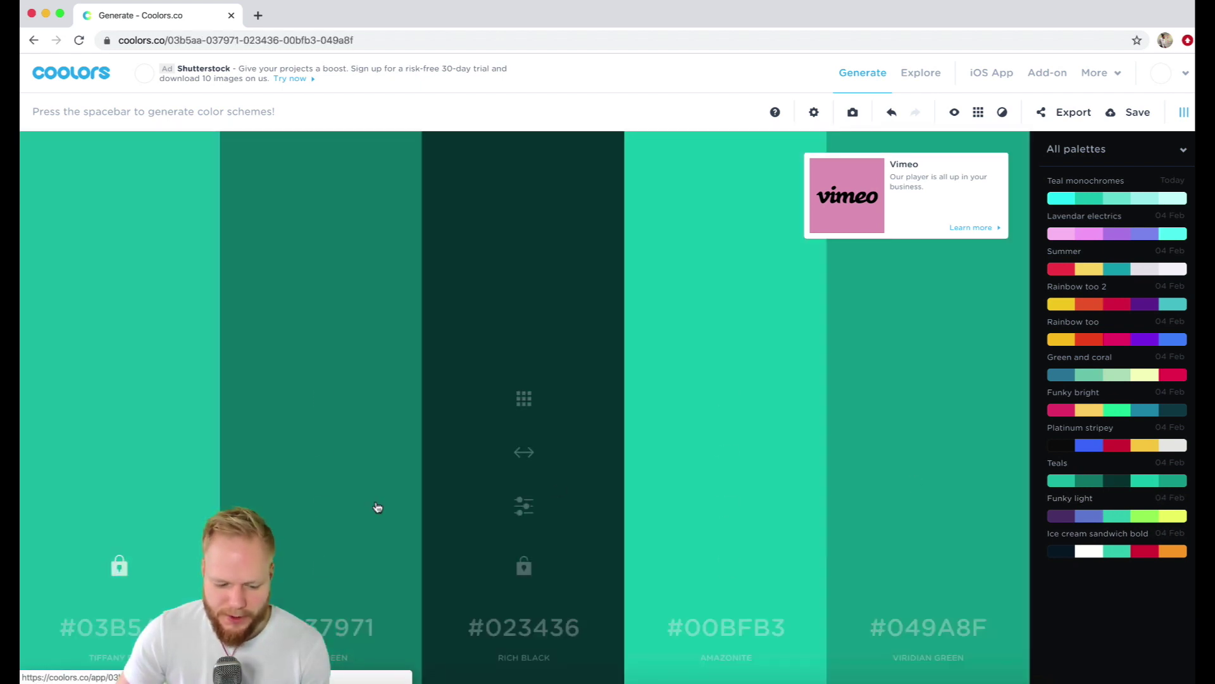
pyautogui.click(1140, 200)
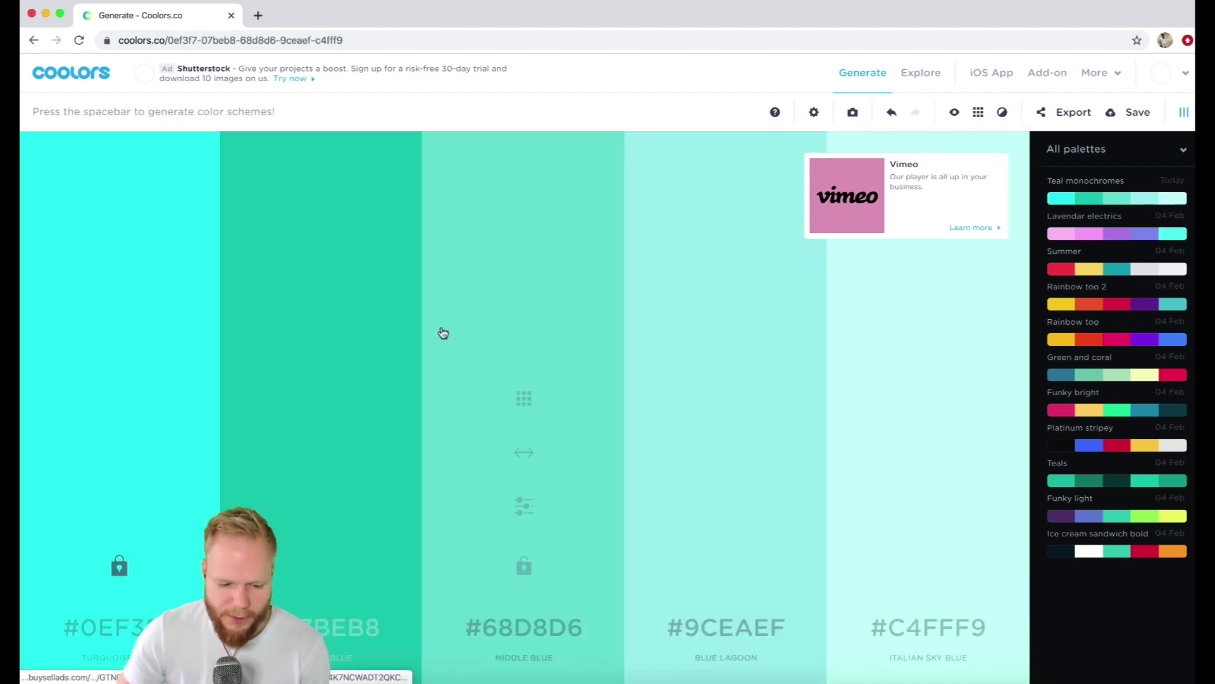
pyautogui.click(1117, 482)
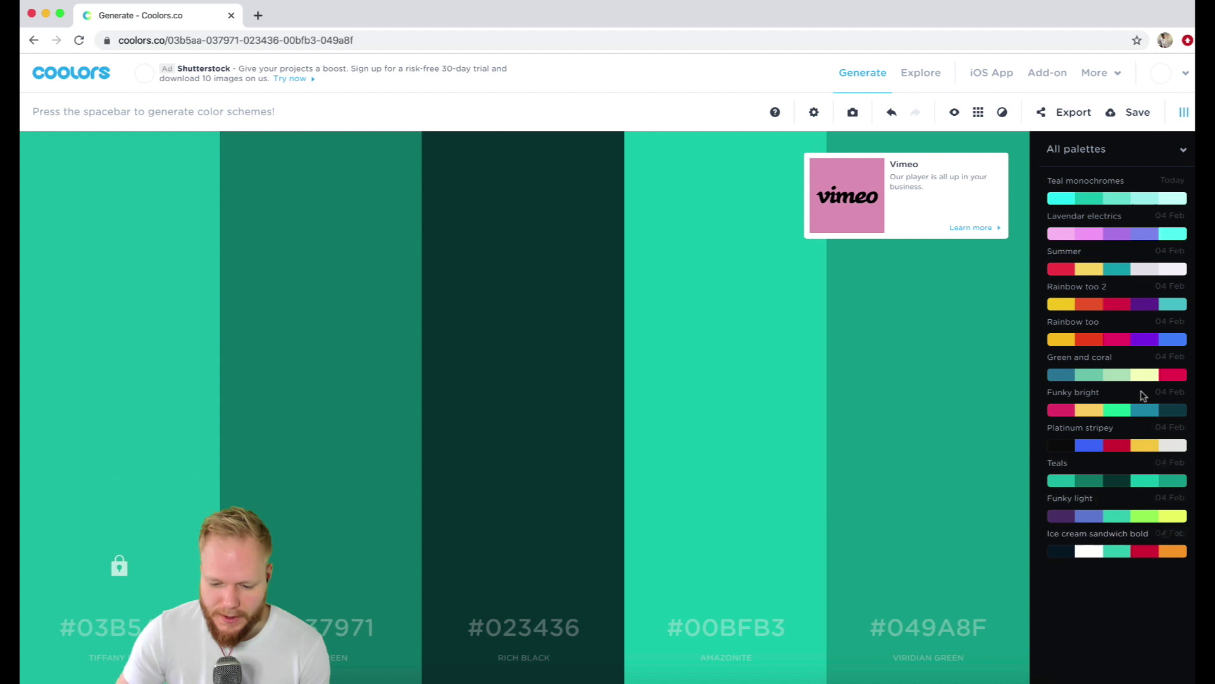
pyautogui.click(1116, 337)
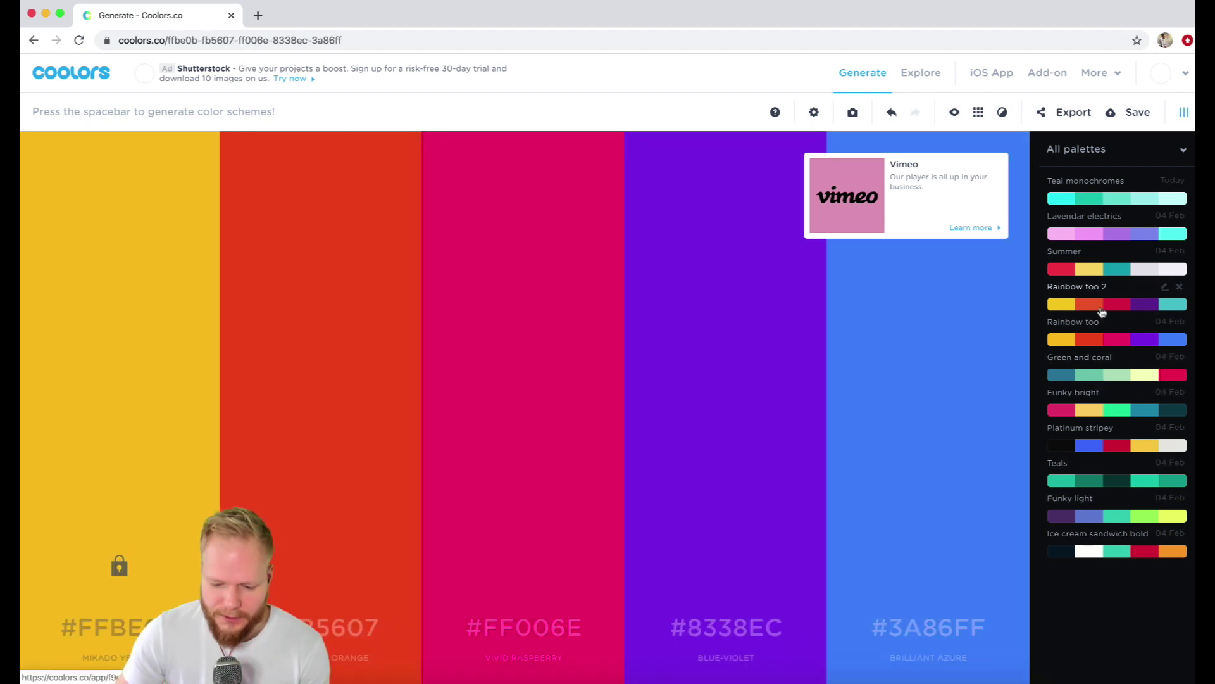
pyautogui.click(1101, 306)
pyautogui.click(1101, 337)
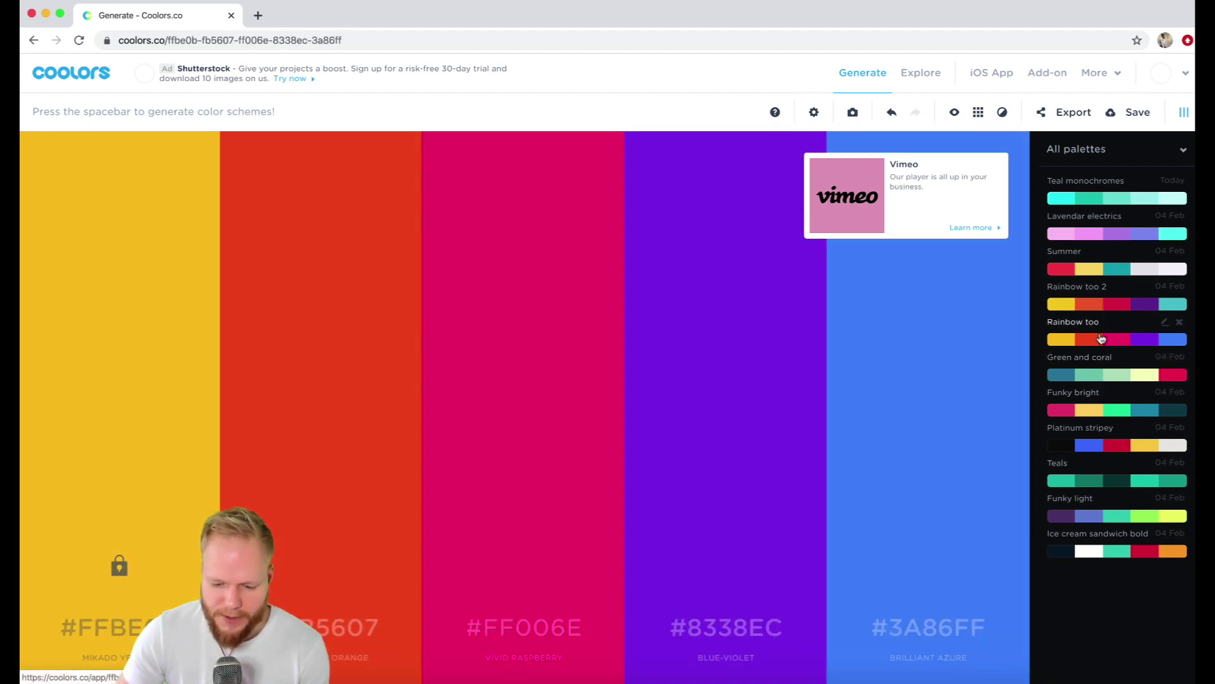
pyautogui.click(1101, 374)
pyautogui.click(1104, 410)
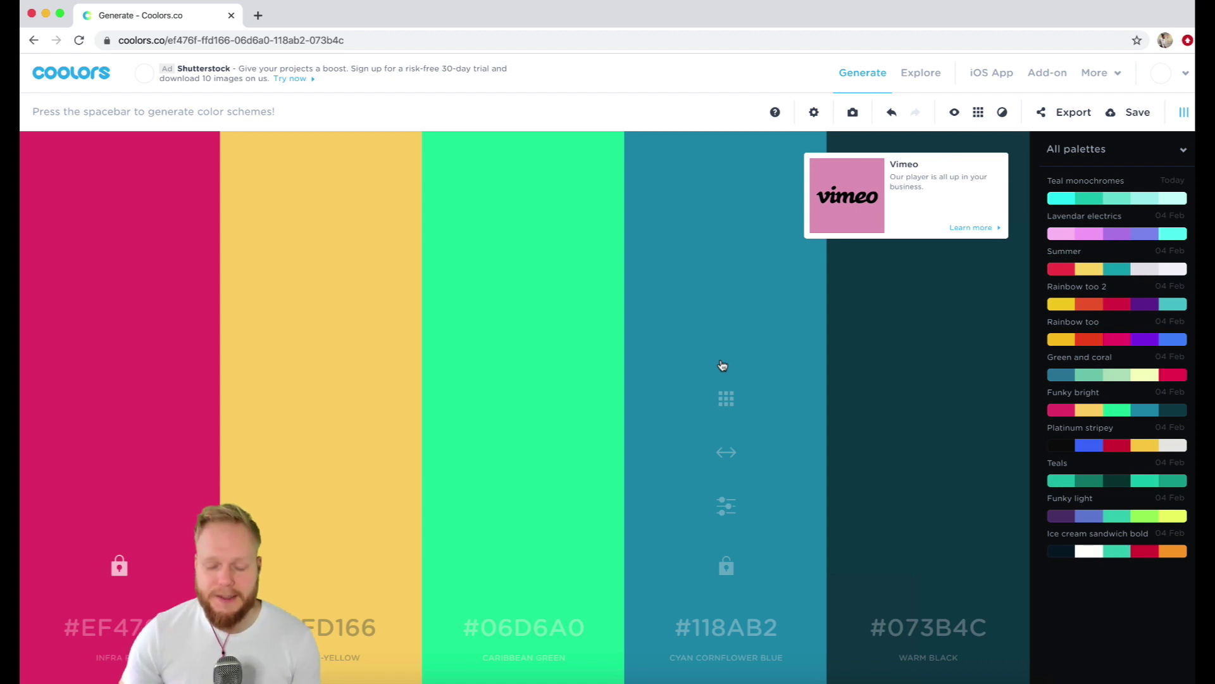
# Step: Toggle the saved-palettes filter options, then go to the Explore page
pyautogui.click(1170, 152)
pyautogui.click(1166, 154)
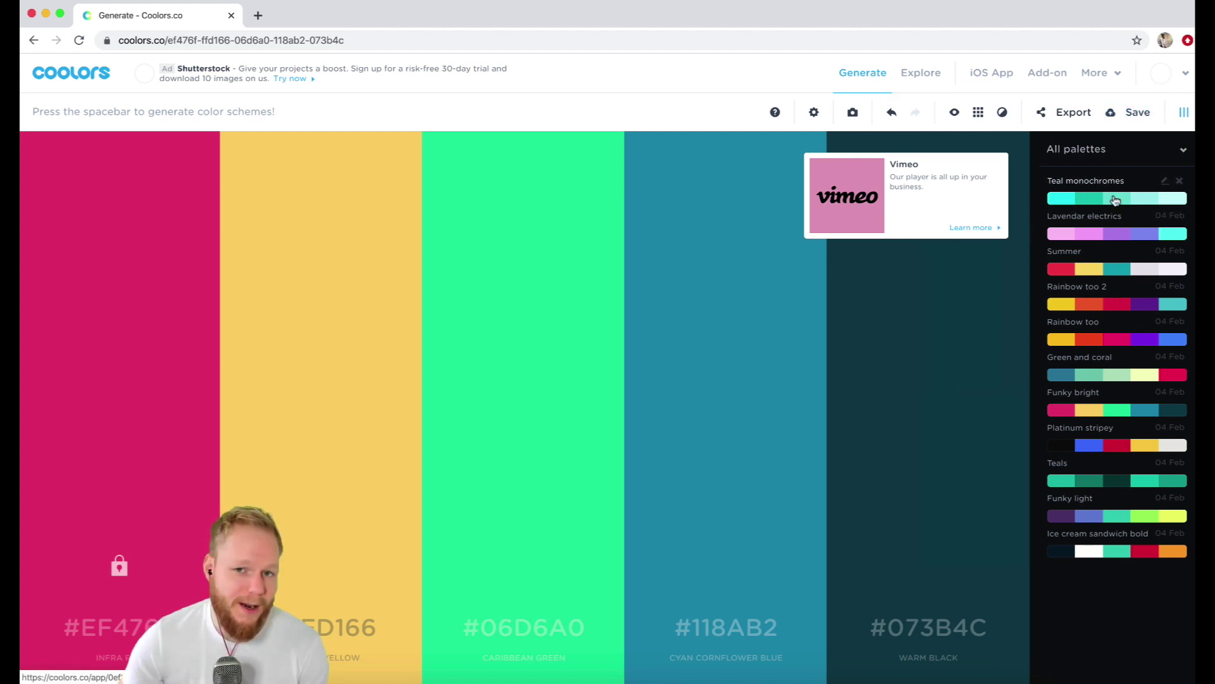
pyautogui.click(918, 73)
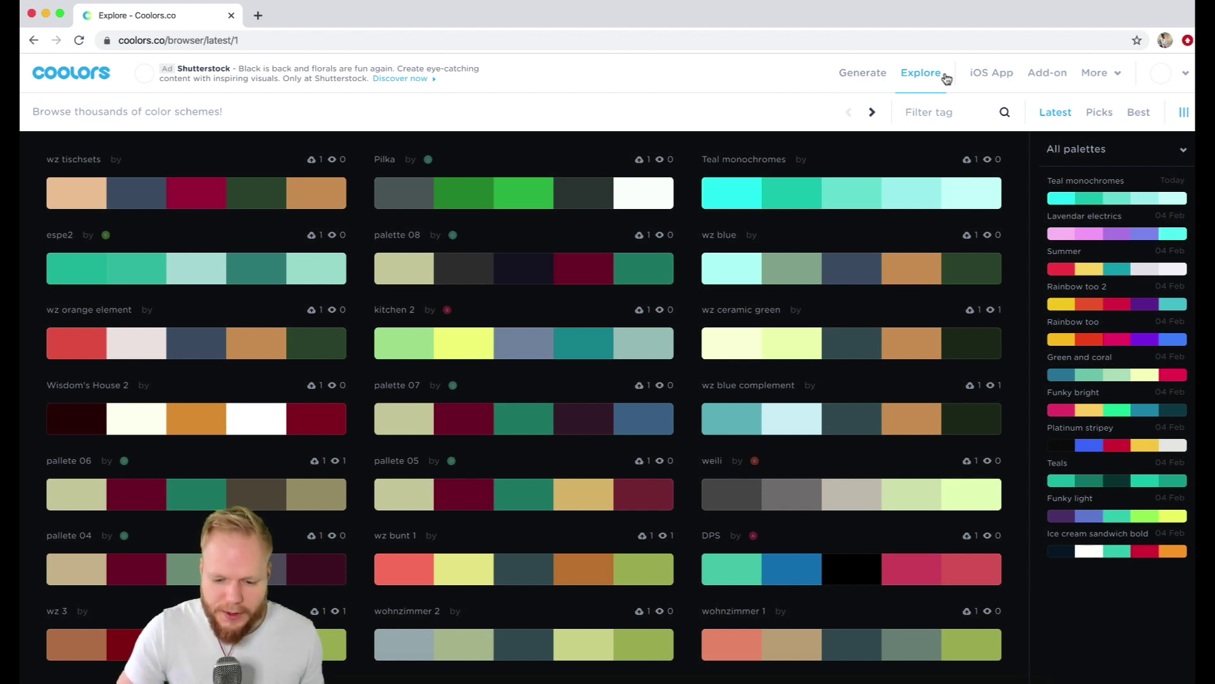
# Step: Open the staff-picked Site palette in the generator, then cancel the save form
pyautogui.click(1100, 113)
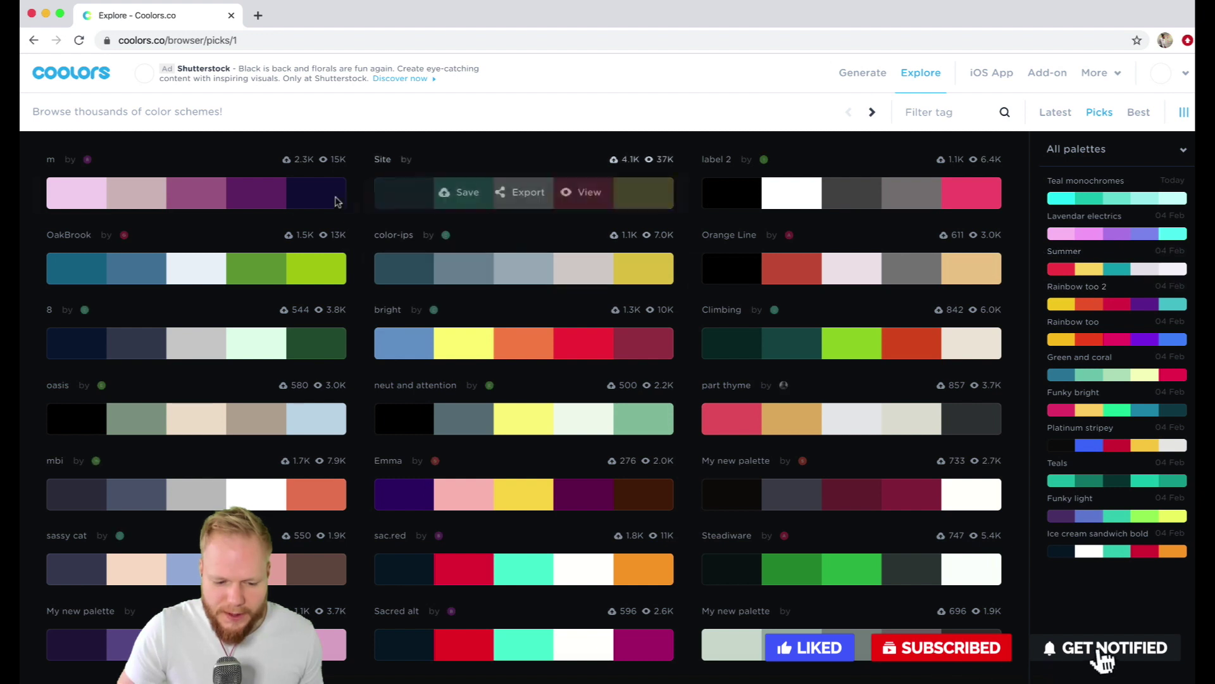
pyautogui.click(507, 199)
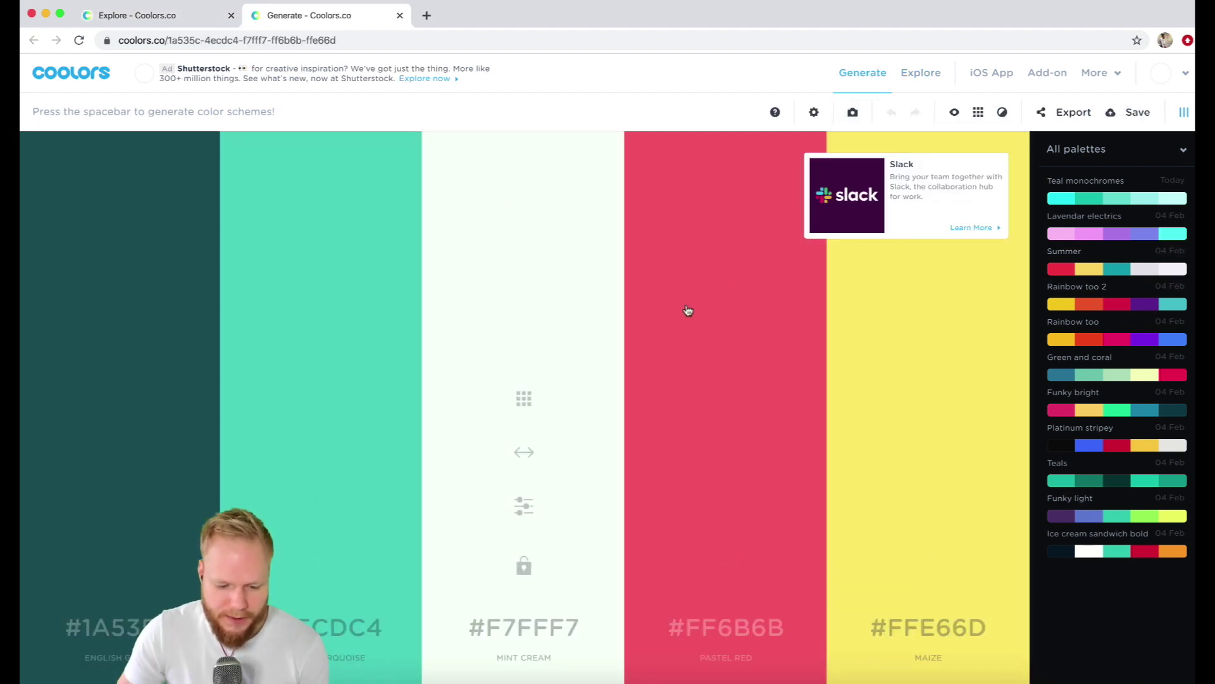
pyautogui.click(1134, 112)
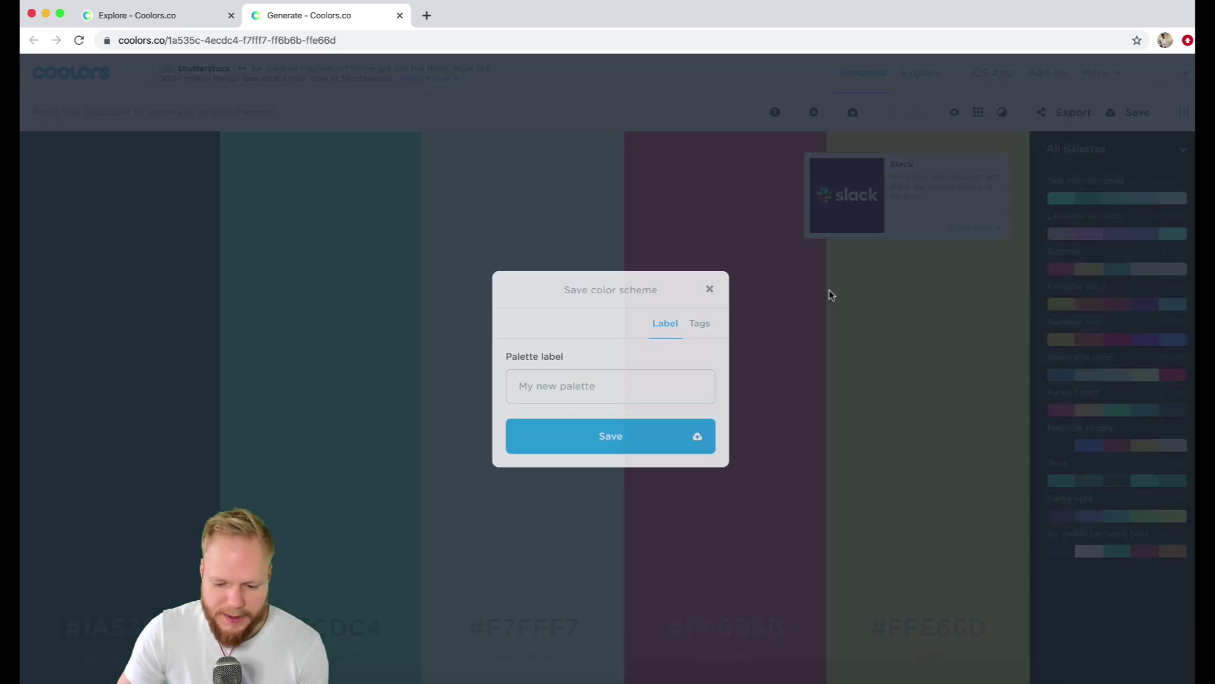
pyautogui.click(831, 295)
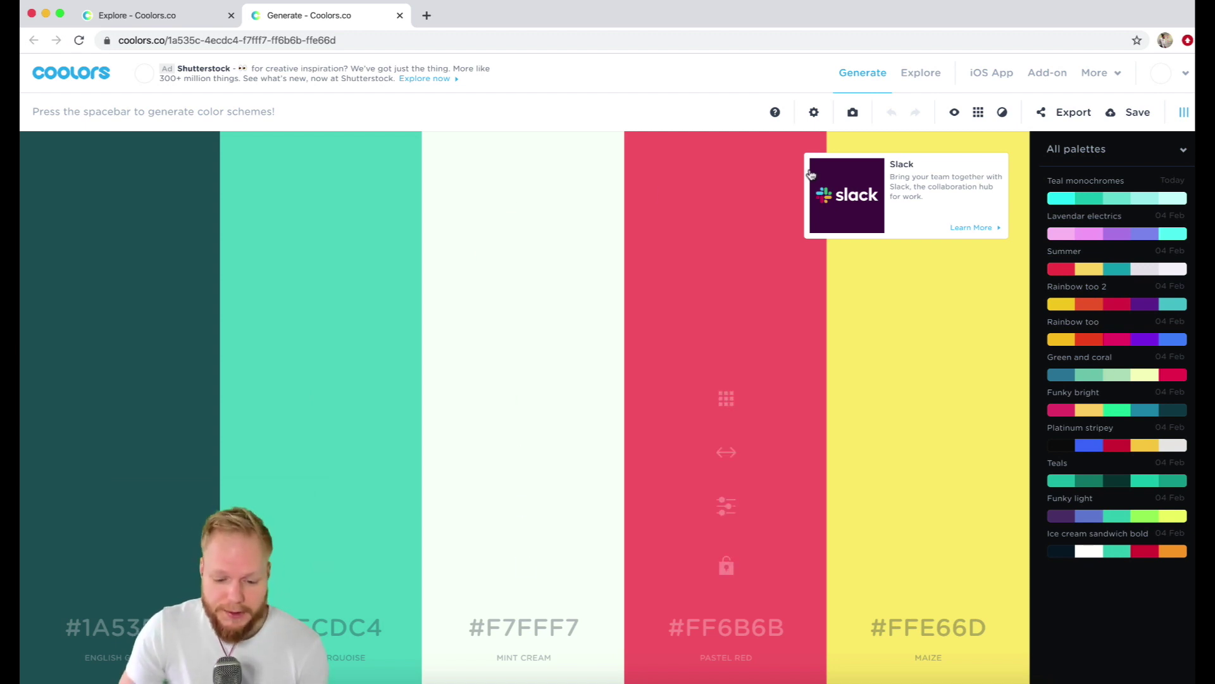
# Step: Close the Site palette generator tab to return to Explore
pyautogui.click(400, 16)
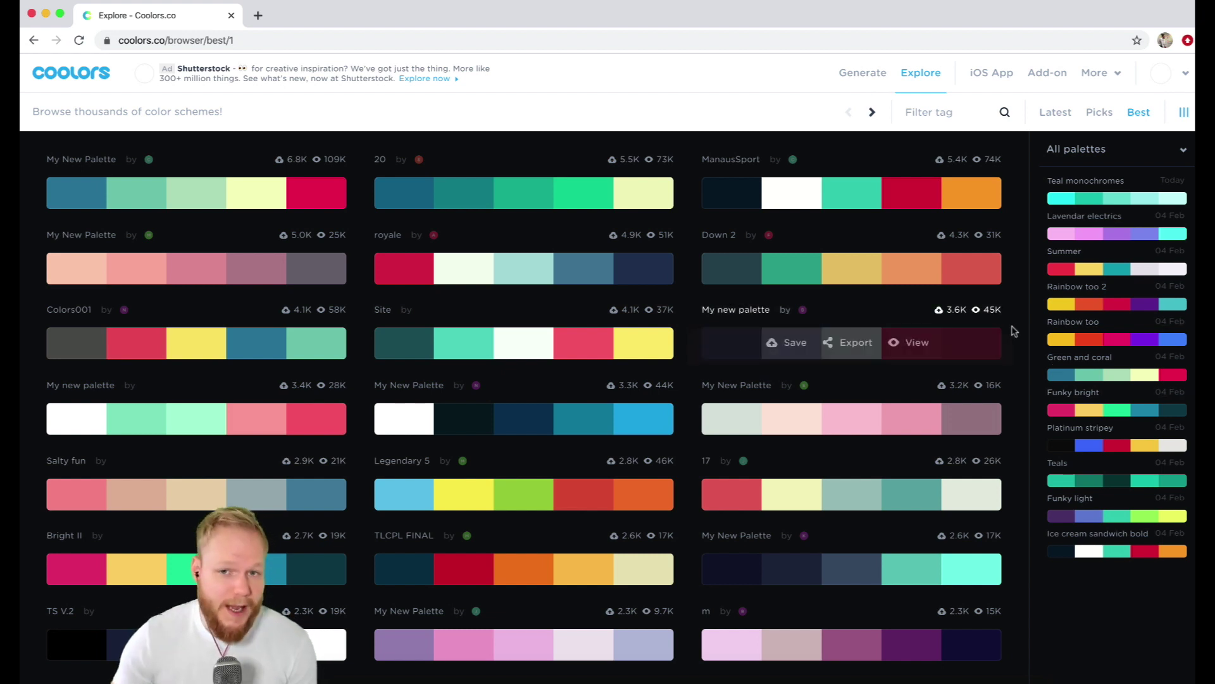
# Step: Export My new palette as an SCSS file, palette.scss
pyautogui.click(852, 345)
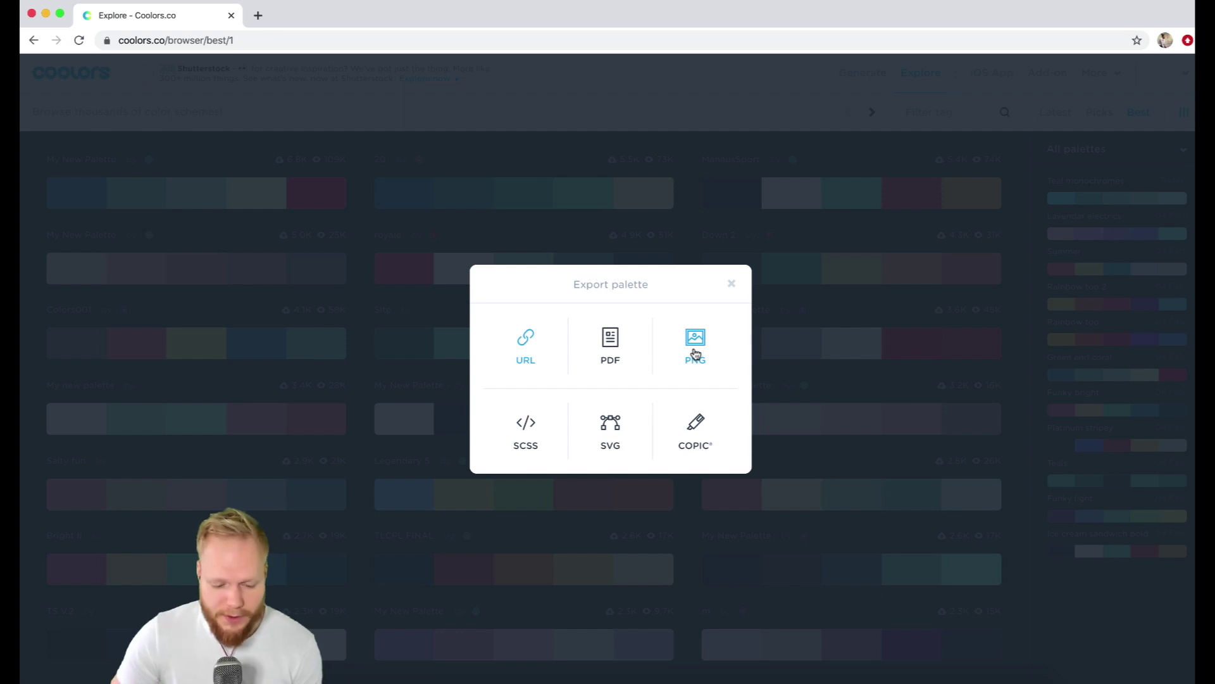
pyautogui.click(526, 445)
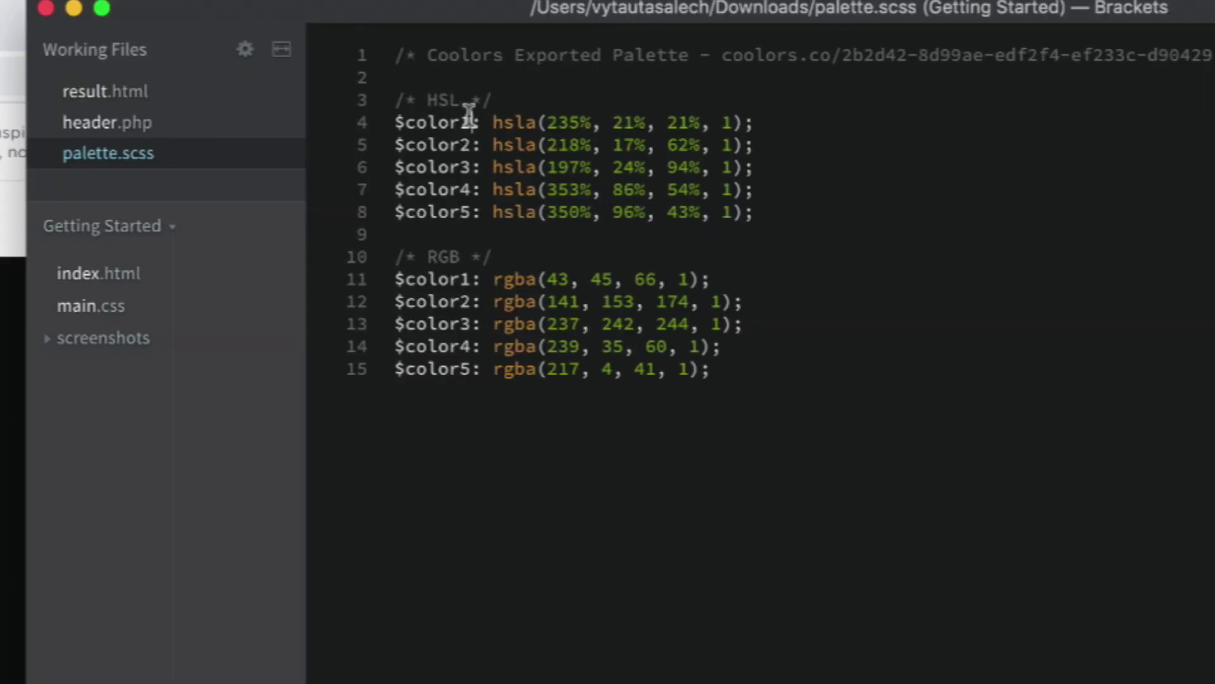
# Step: Highlight the $color1 HSL and RGB variable lines in palette.scss, then close Brackets
pyautogui.moveTo(544, 62); pyautogui.dragTo(471, 63)
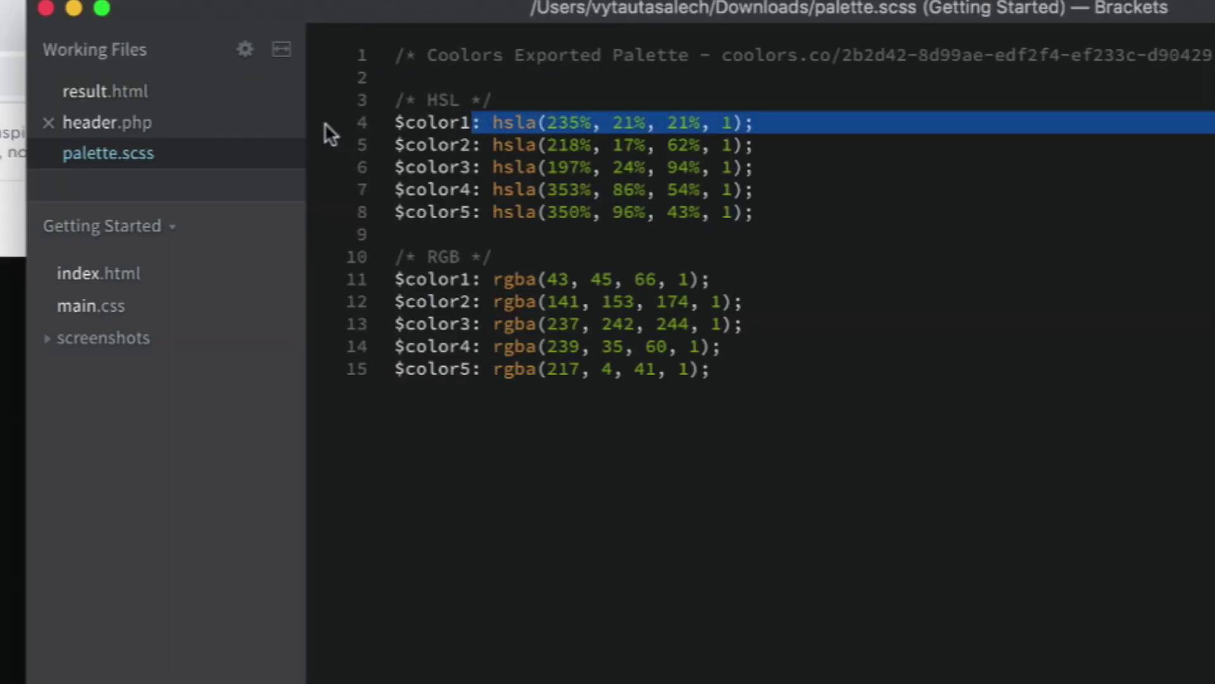
pyautogui.doubleClick(399, 120)
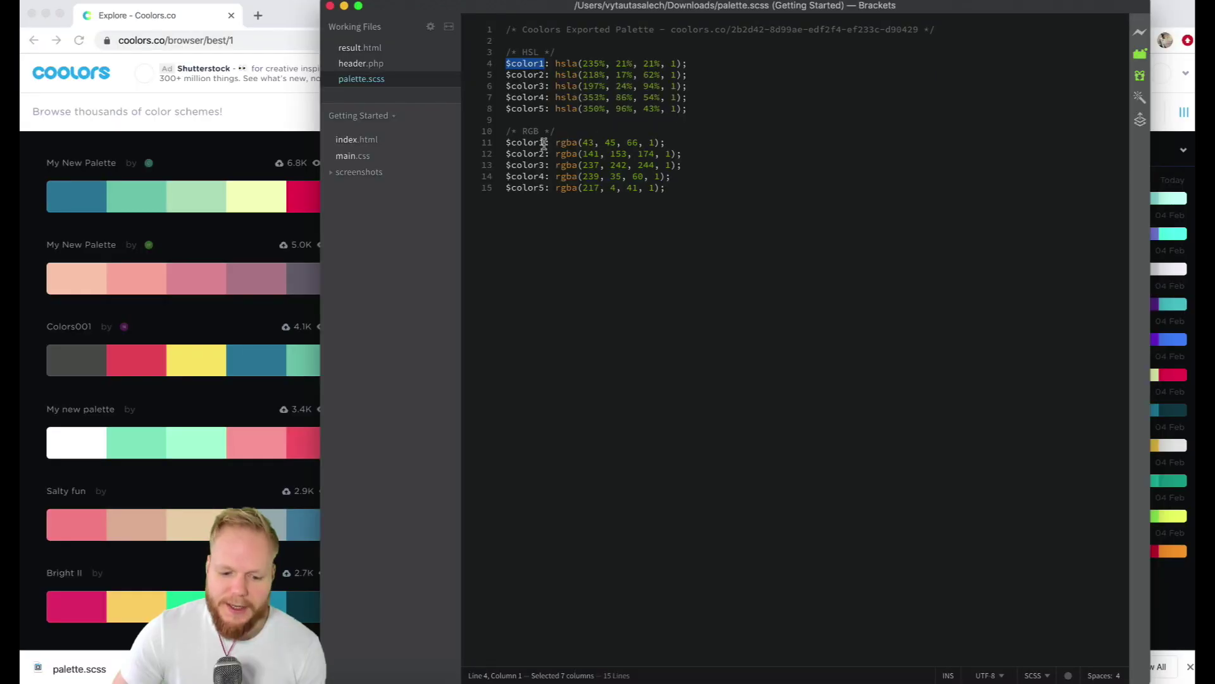
pyautogui.moveTo(543, 143); pyautogui.dragTo(475, 139)
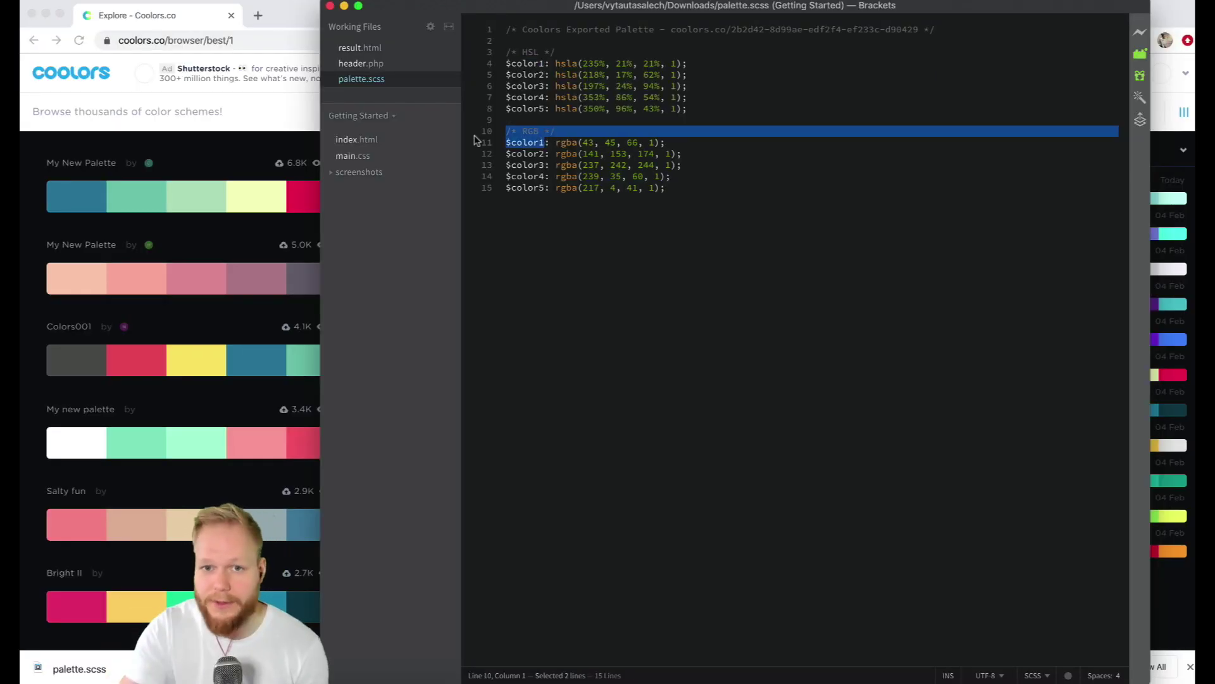
pyautogui.click(600, 154)
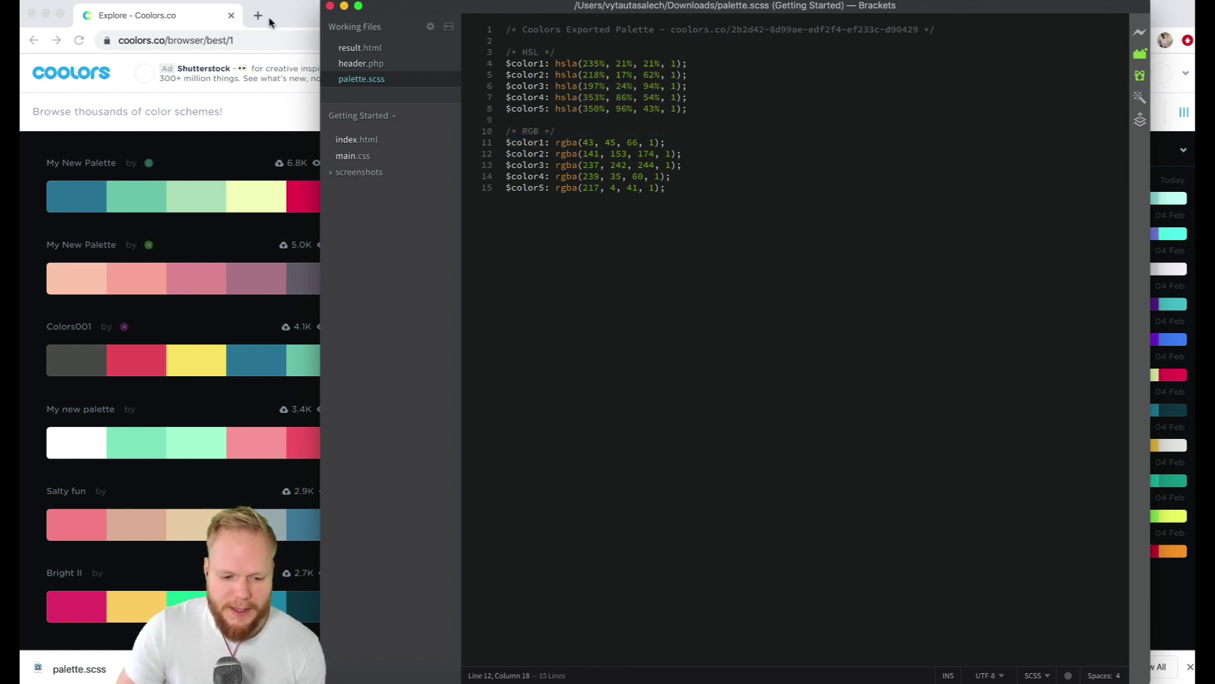
pyautogui.click(331, 7)
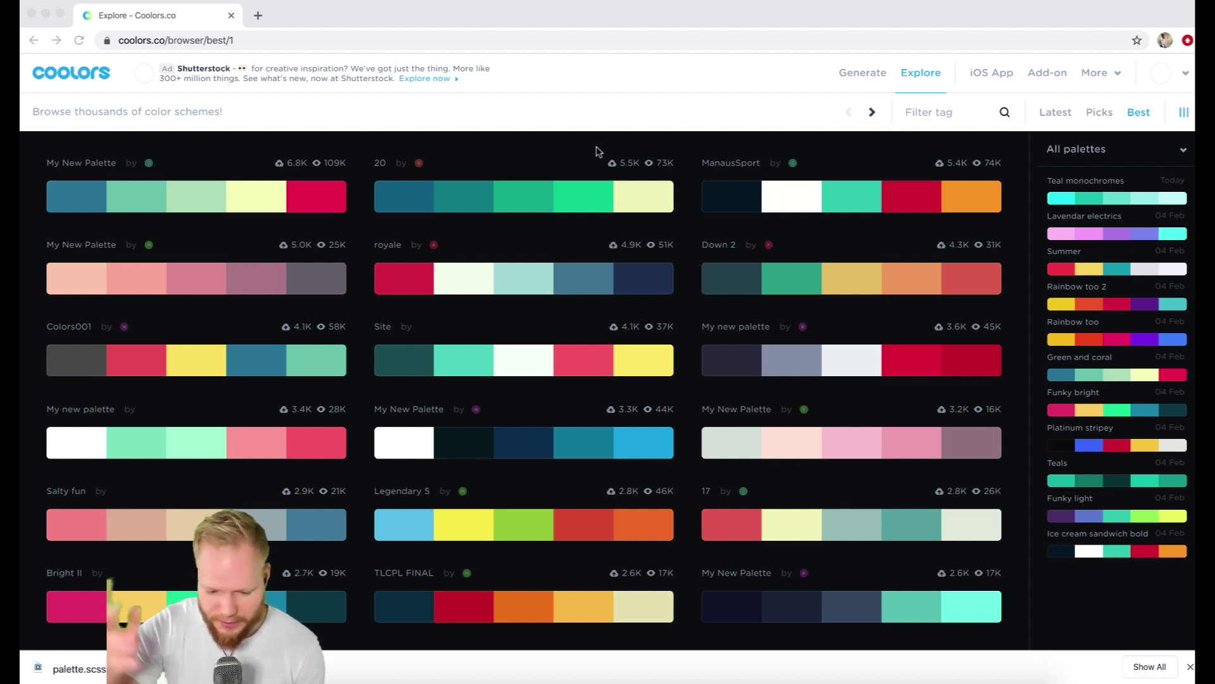
# Step: Export the palette as SVG and view palette (4).svg's five colour bars
pyautogui.click(856, 360)
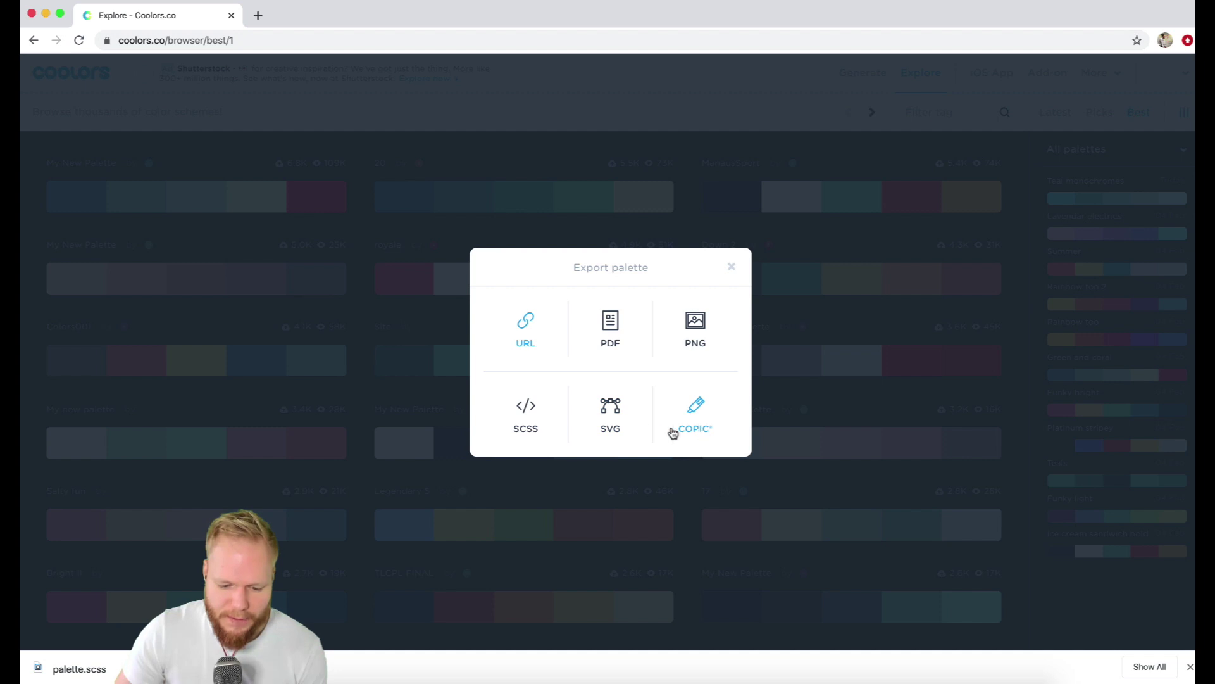
pyautogui.click(619, 411)
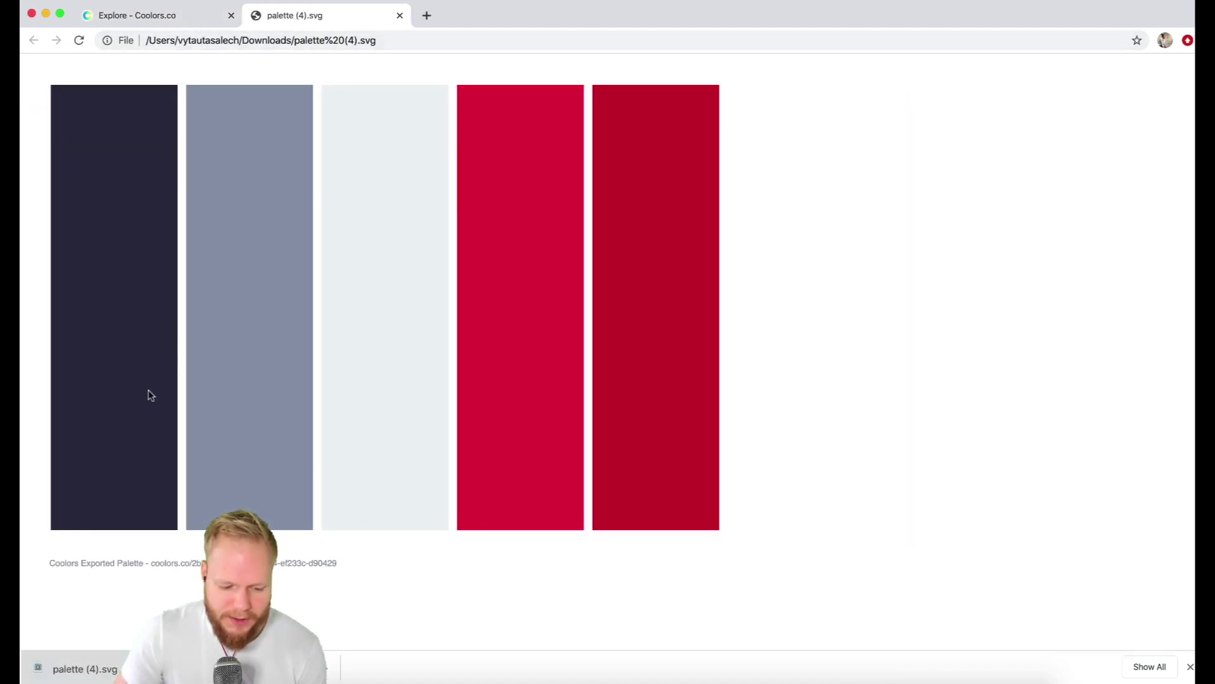
pyautogui.rightClick(301, 193)
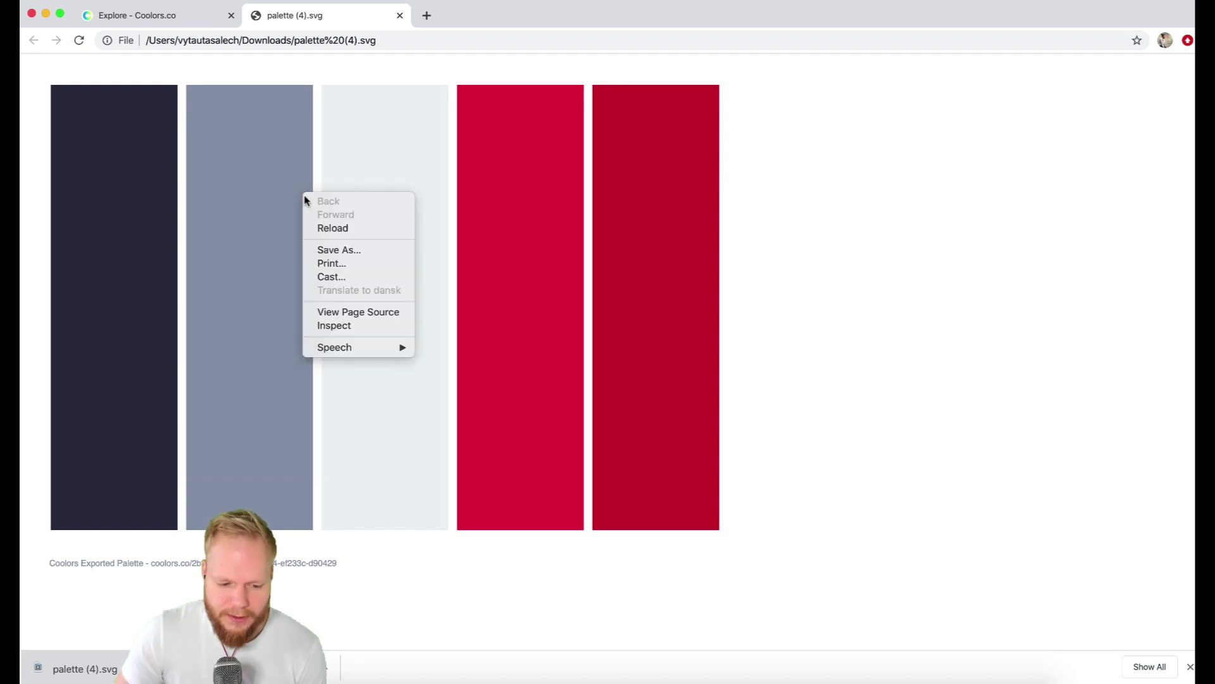
pyautogui.click(298, 129)
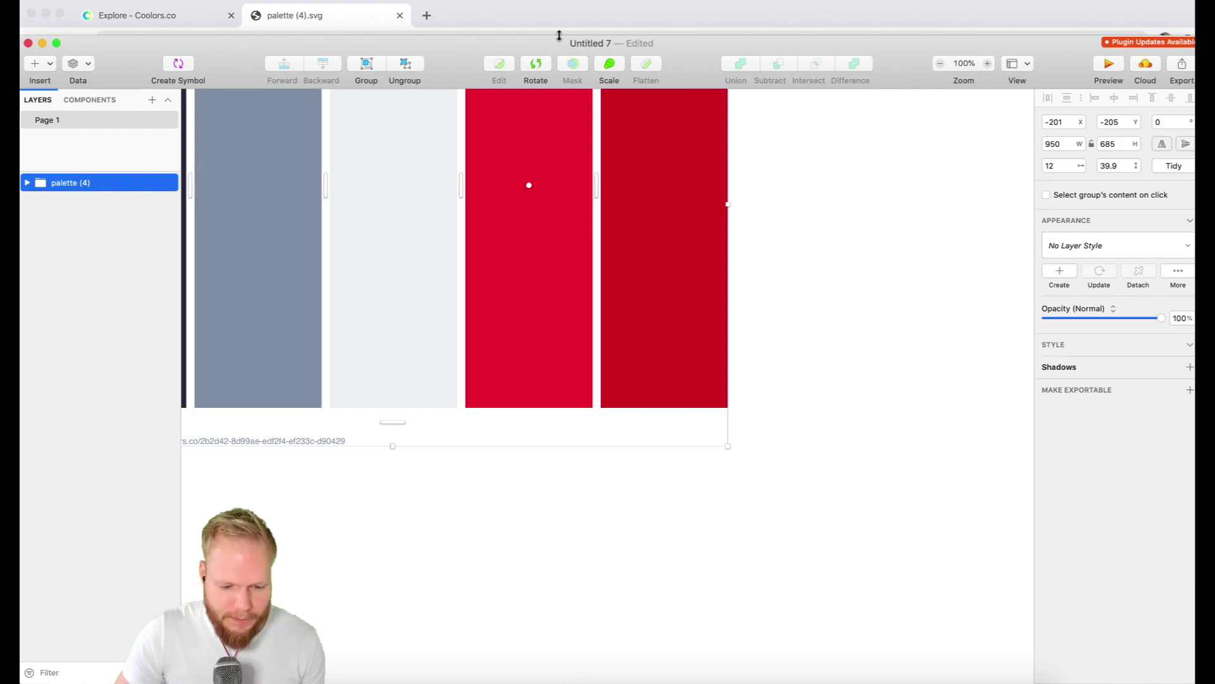
# Step: Save the darker red bar's colour D90429 as a Sketch document colour preset
pyautogui.moveTo(551, 44); pyautogui.dragTo(556, 3)
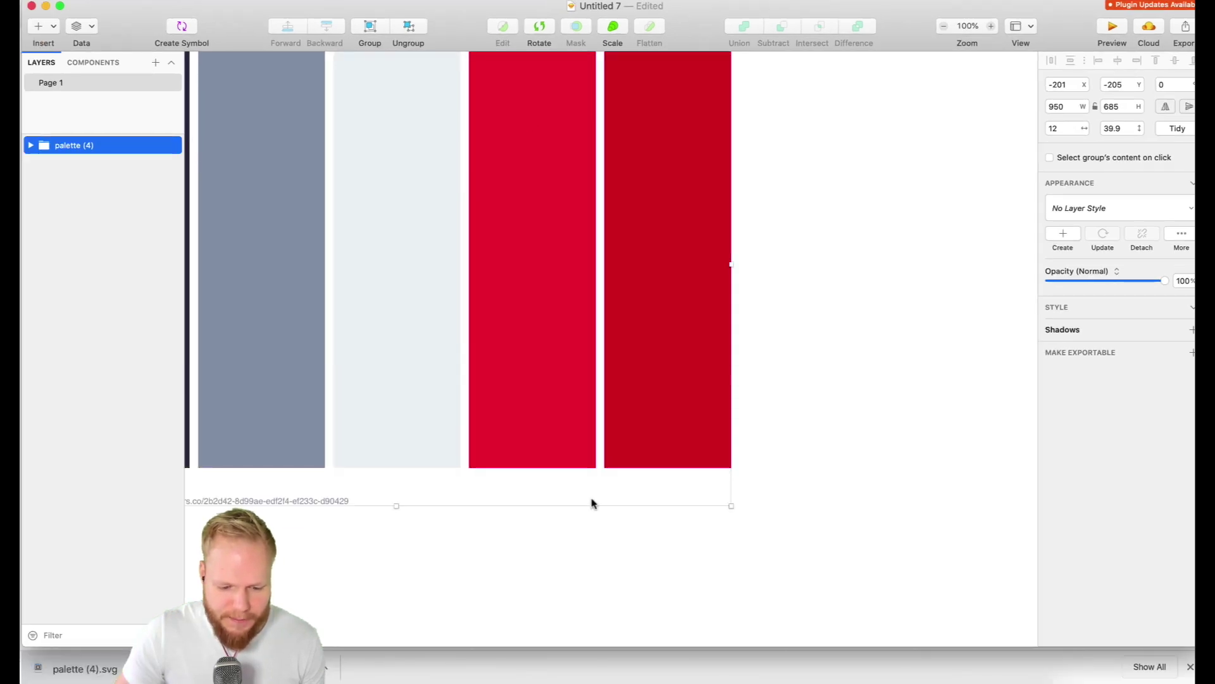
pyautogui.click(734, 282)
pyautogui.doubleClick(704, 268)
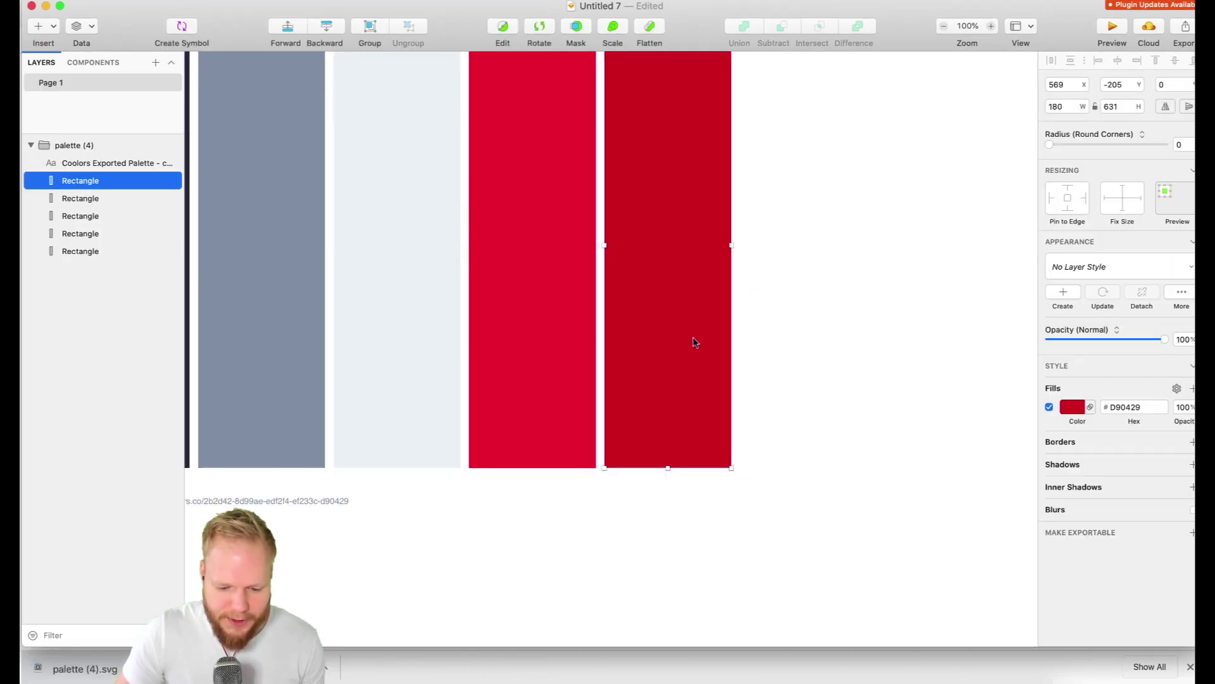
pyautogui.click(1076, 407)
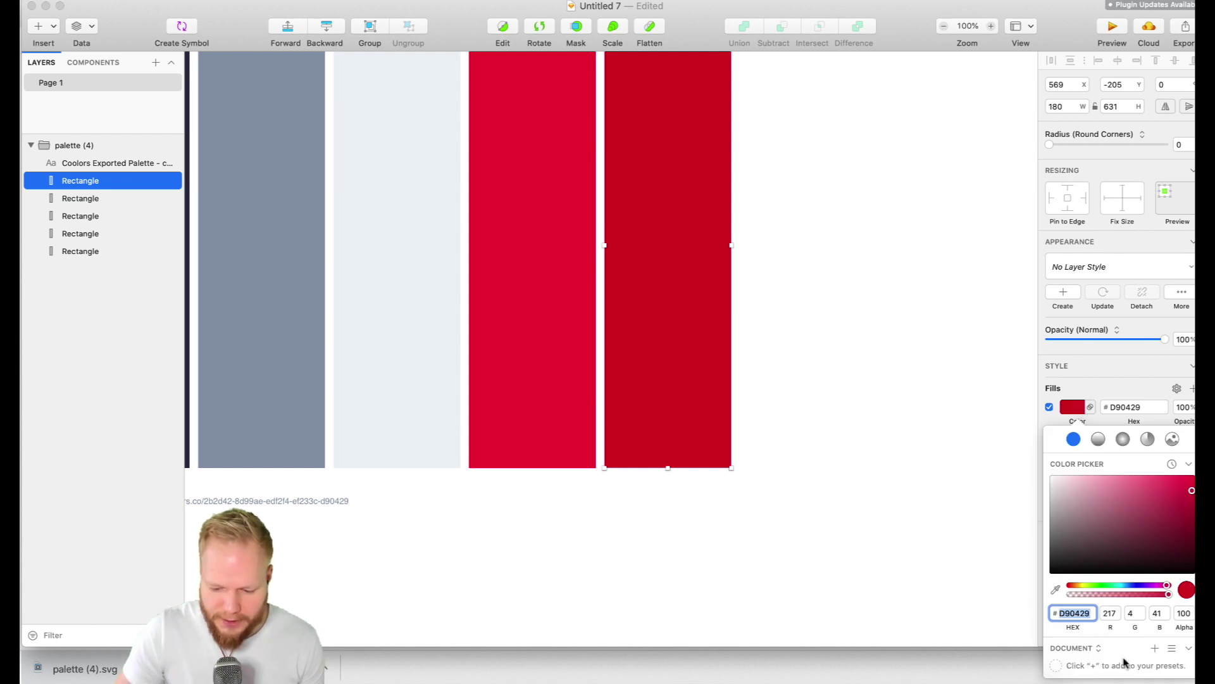
pyautogui.click(1156, 648)
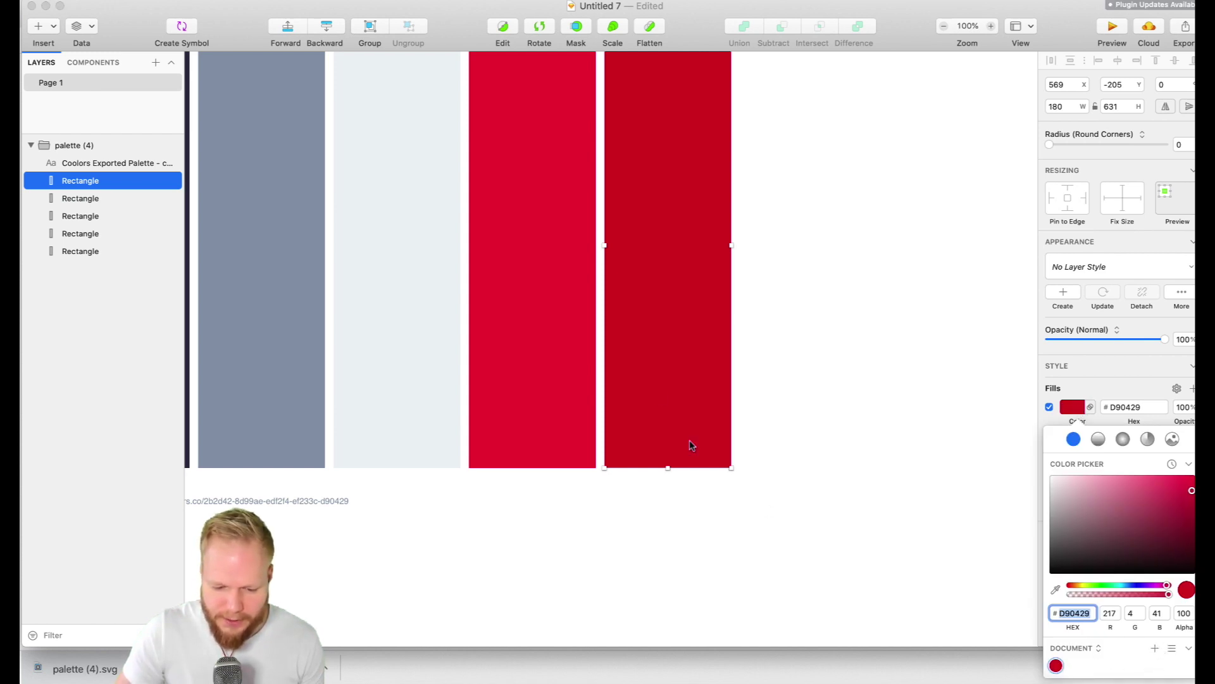
# Step: Add EF233C and EDF2F4 as document presets, go through the remaining bars, then close the picker
pyautogui.click(531, 360)
pyautogui.click(1155, 649)
pyautogui.click(434, 331)
pyautogui.click(1154, 648)
pyautogui.click(228, 329)
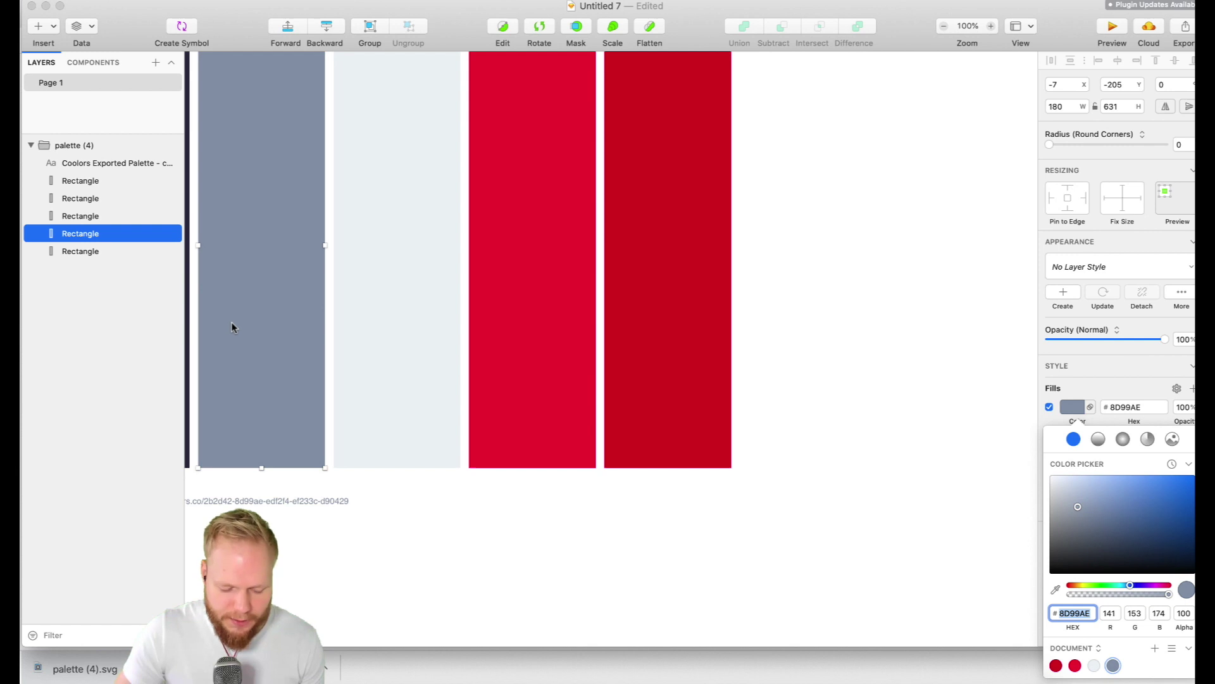
pyautogui.hscroll(-5, 233, 320)
pyautogui.click(233, 320)
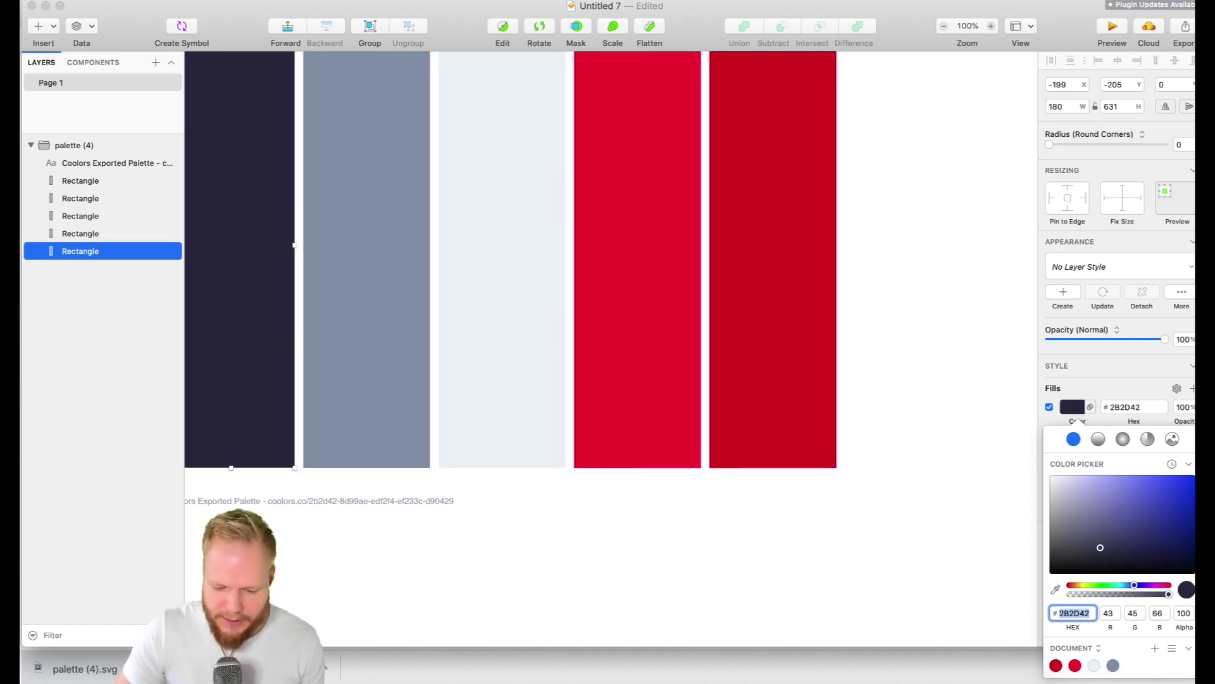
pyautogui.click(914, 562)
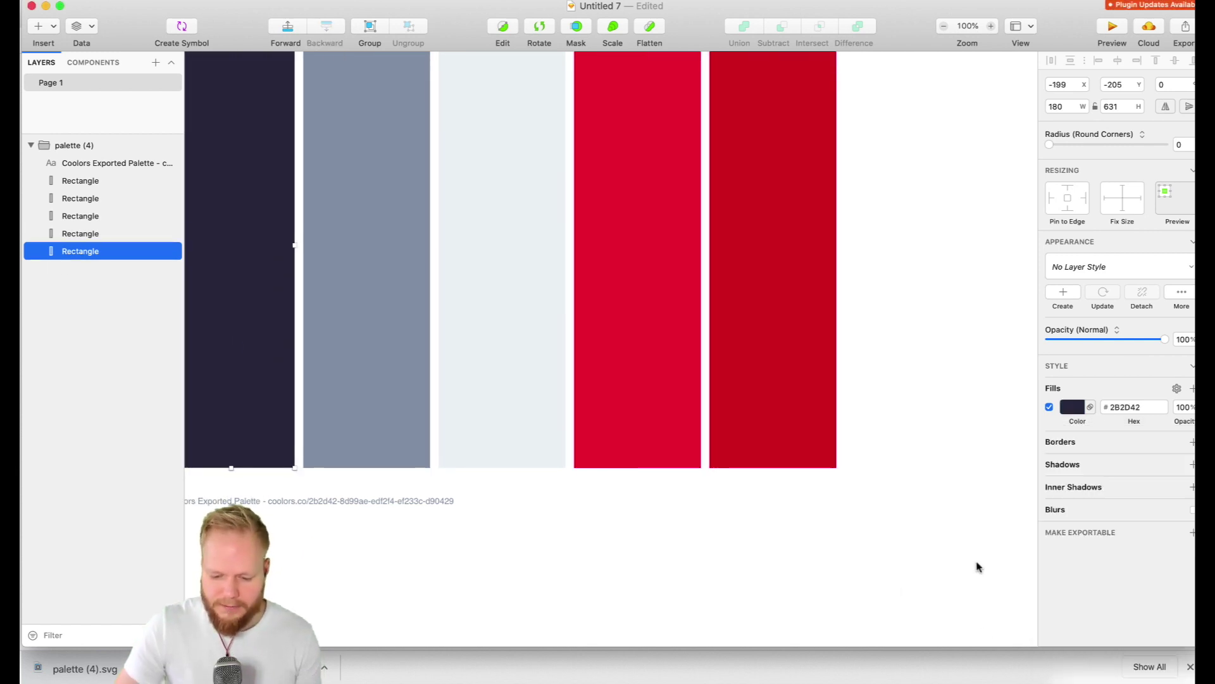
pyautogui.click(909, 476)
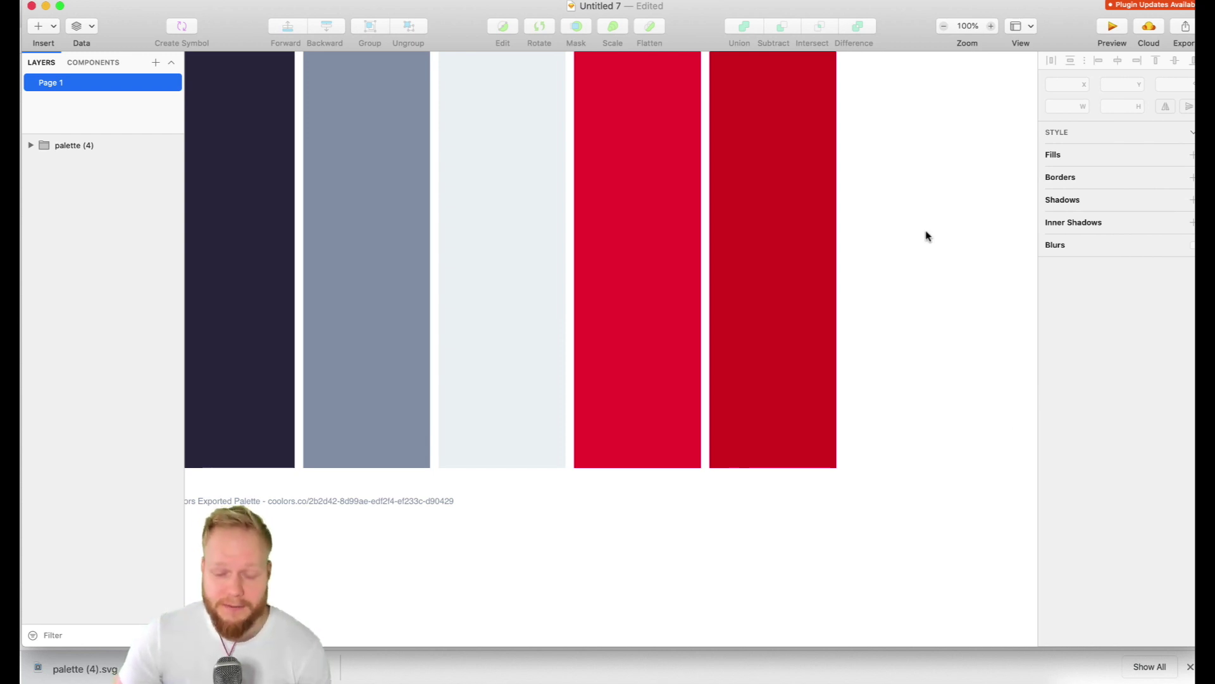
# Step: Minimize Sketch and generate a new Coolors palette: 97F9F9, A4DEF9, C1E0F7, CFBAE1, C59FC9
pyautogui.click(45, 9)
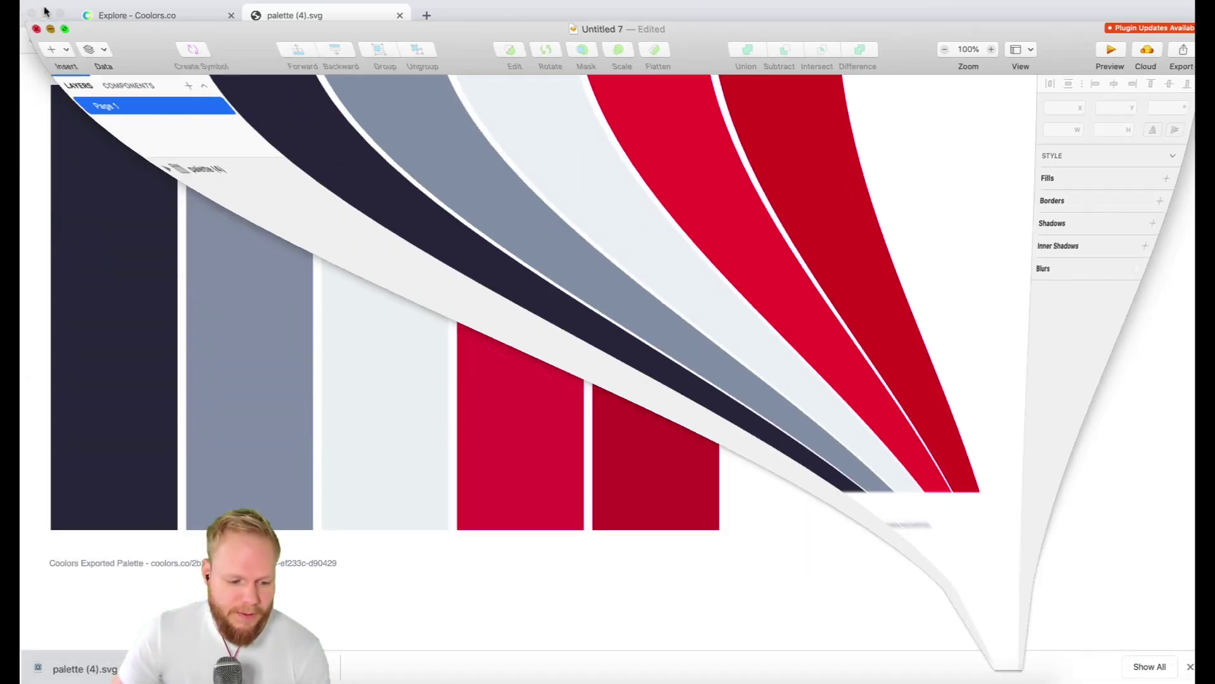
pyautogui.click(142, 15)
pyautogui.click(775, 282)
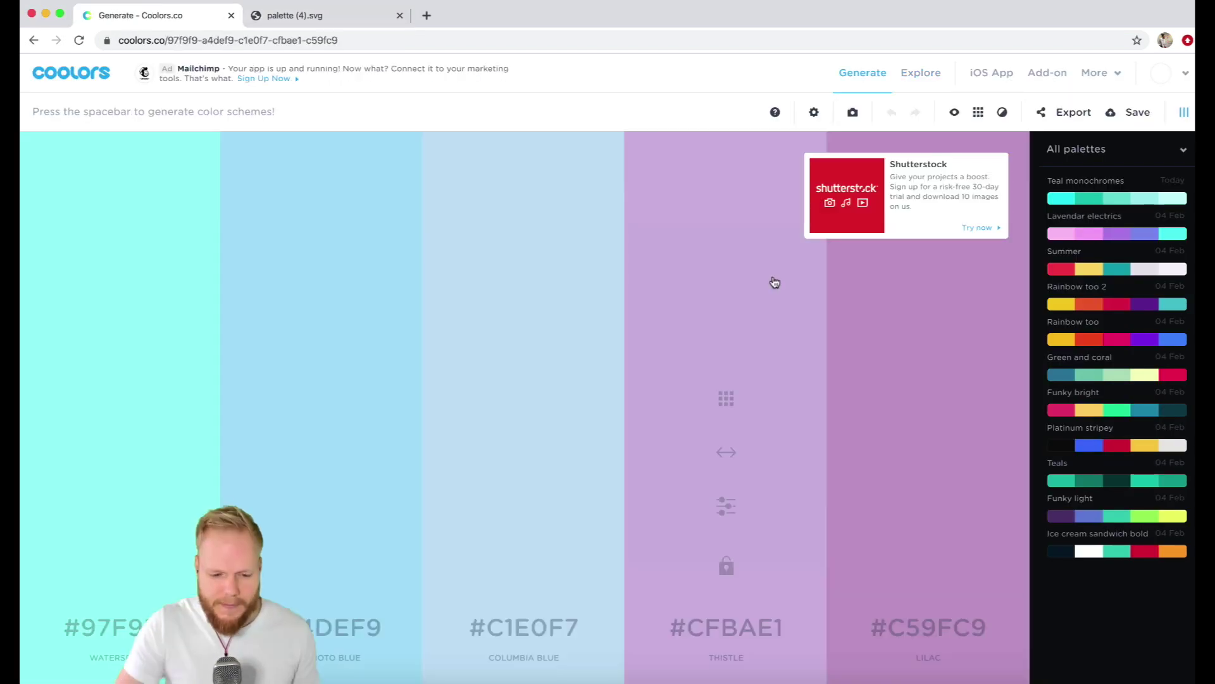